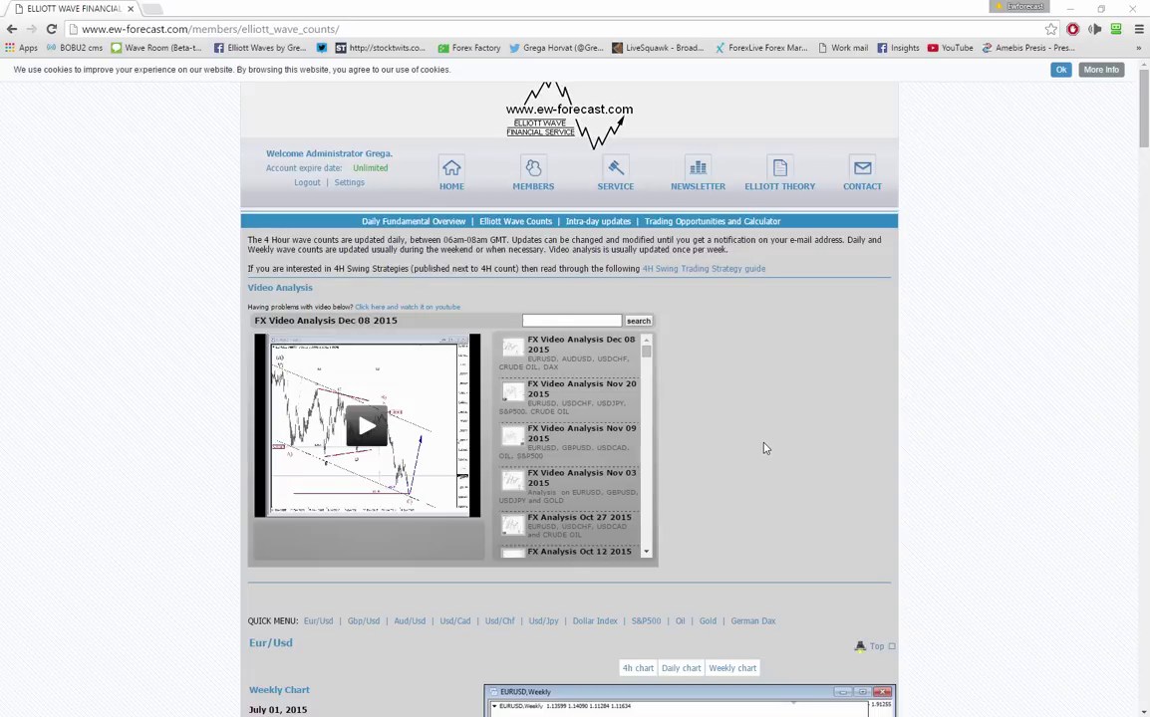
# Step: Scroll through the EUR/USD Elliott wave counts on the ew-forecast.com members page
pyautogui.scroll(-4, 764, 449)
pyautogui.scroll(1, 777, 469)
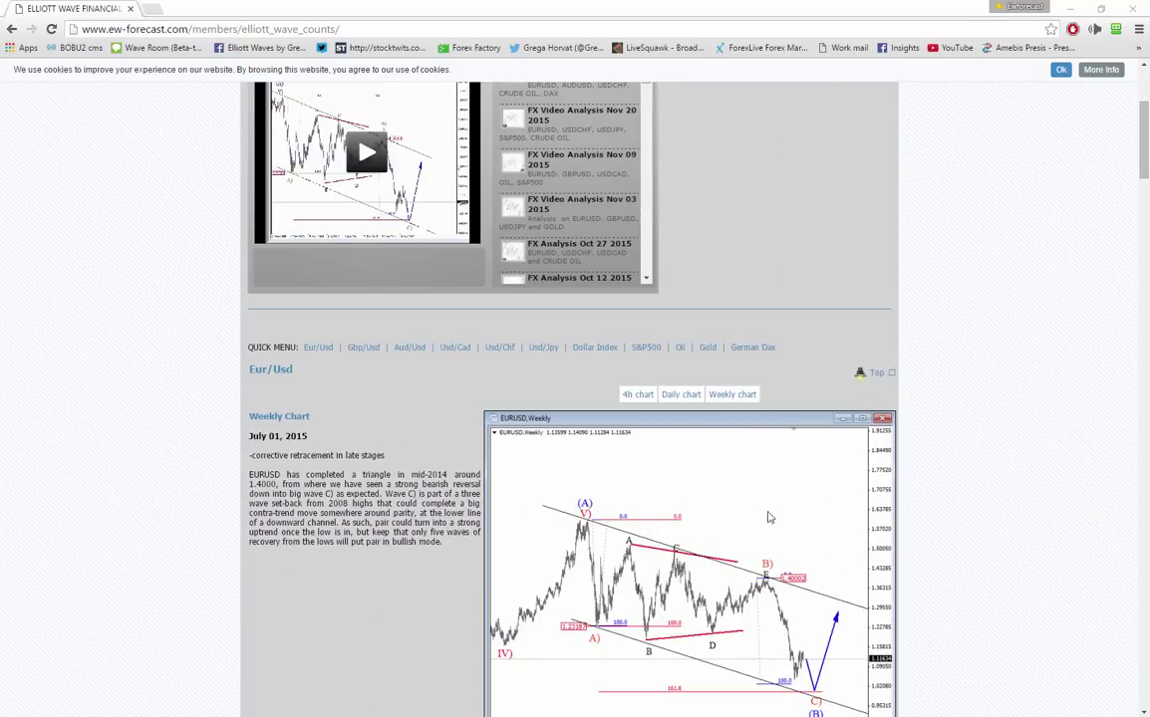
pyautogui.scroll(-1, 747, 578)
pyautogui.scroll(3, 717, 566)
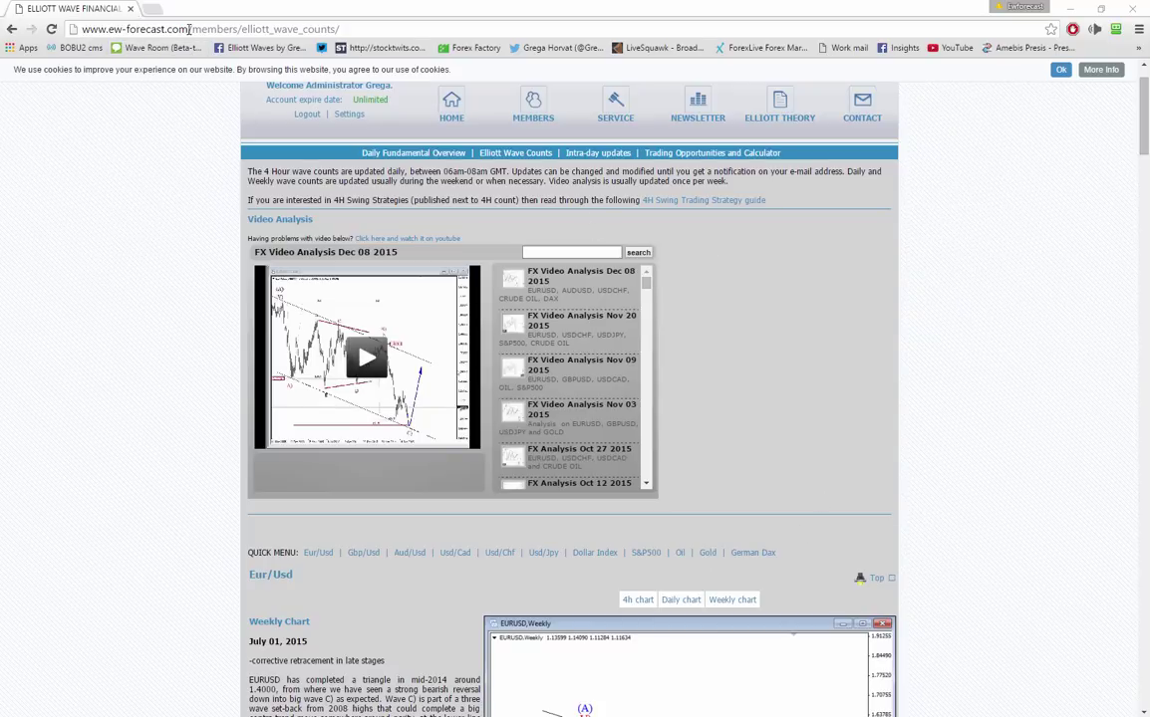
pyautogui.click(189, 29)
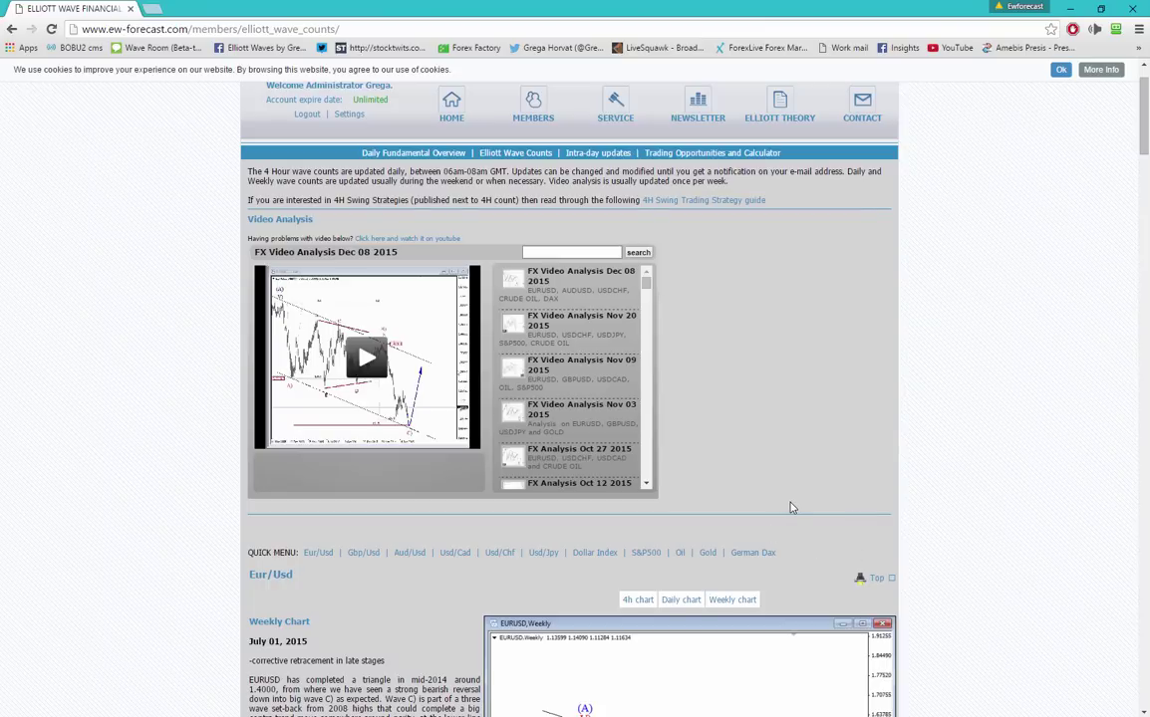
pyautogui.scroll(1, 791, 508)
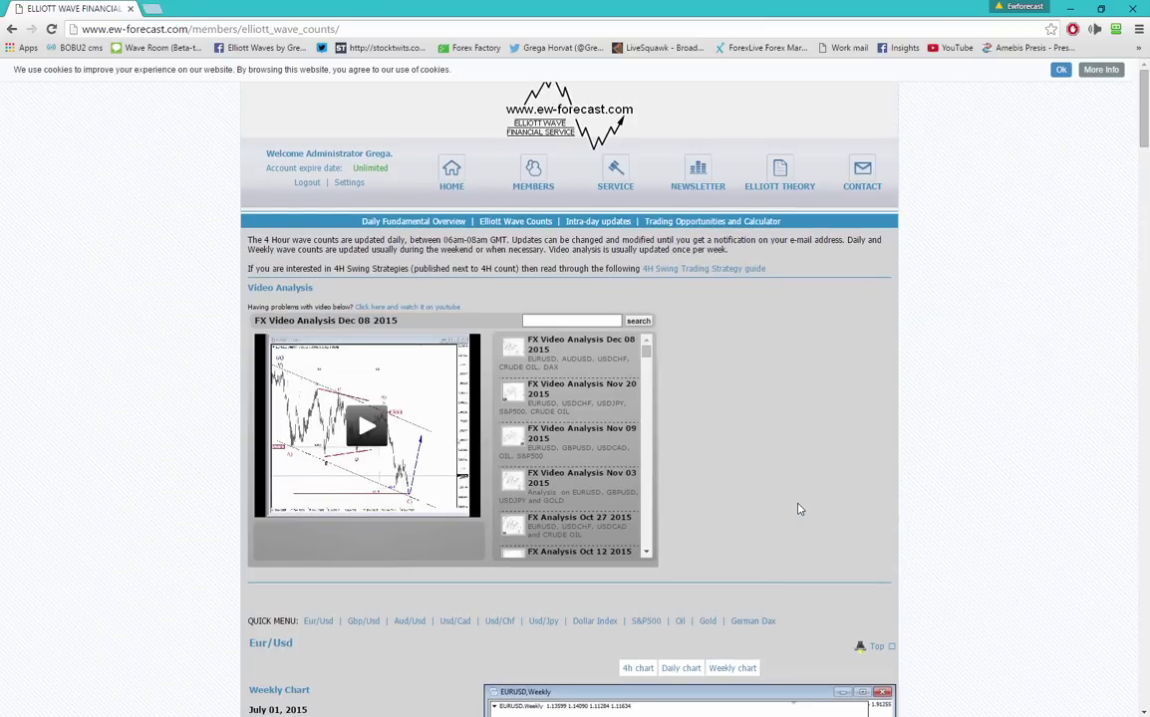
pyautogui.scroll(-1, 803, 499)
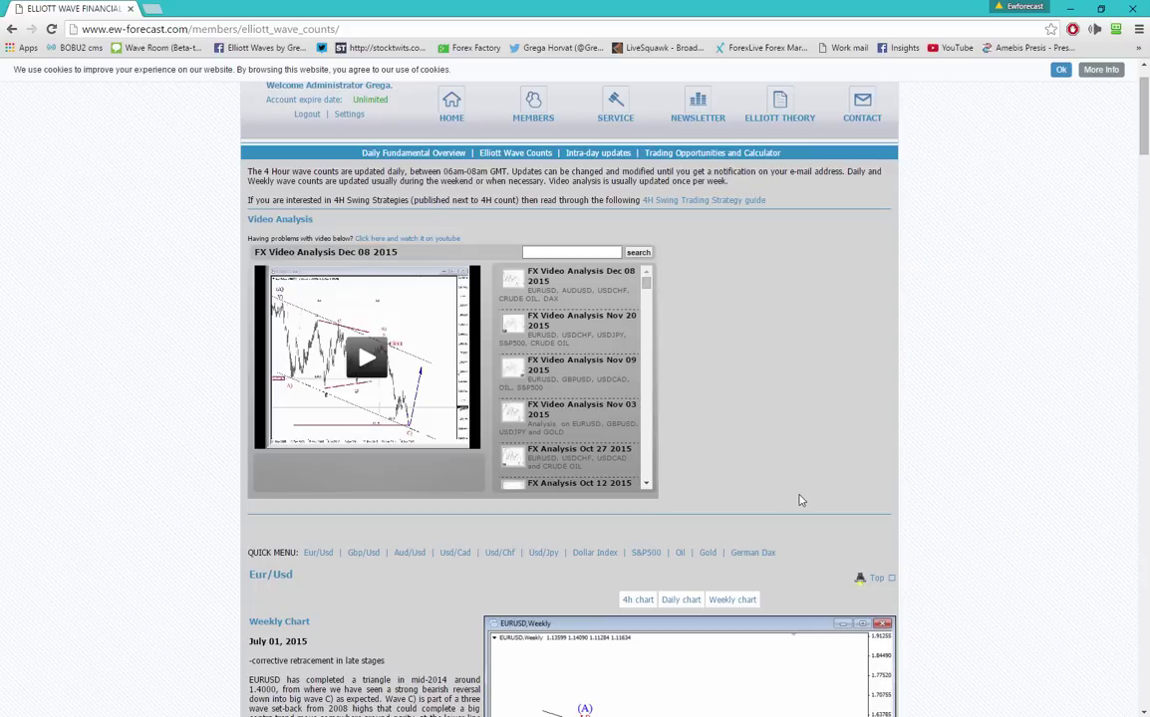
pyautogui.scroll(1, 799, 504)
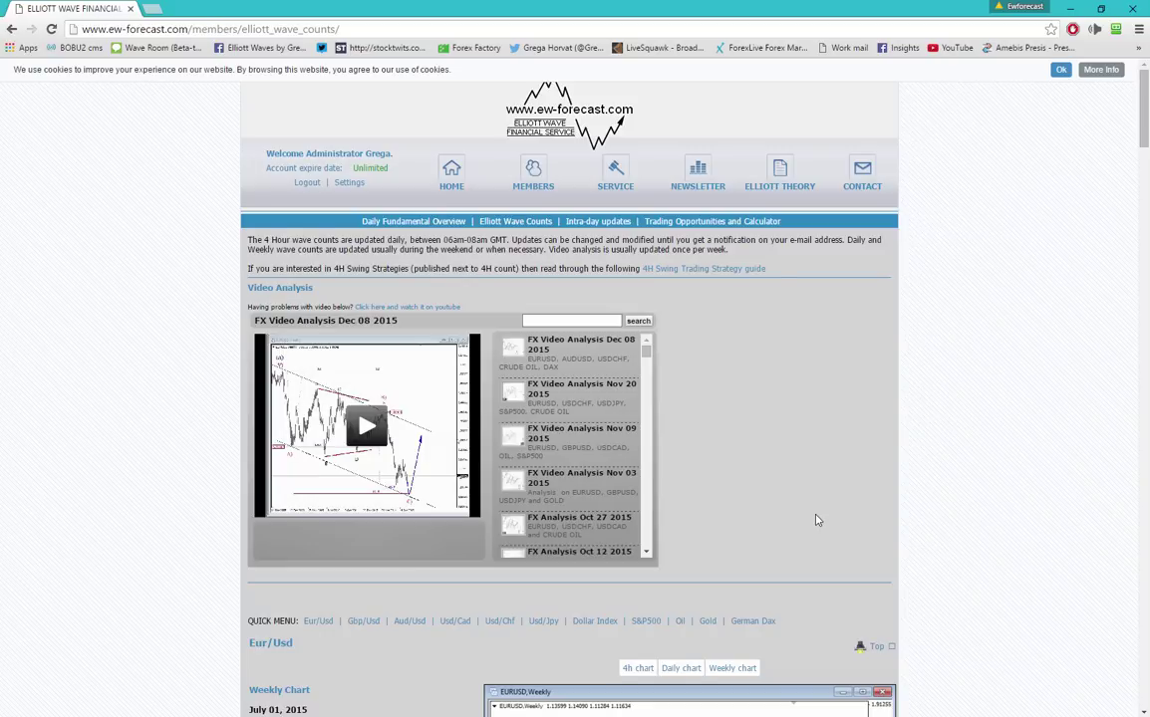
pyautogui.scroll(-1, 816, 523)
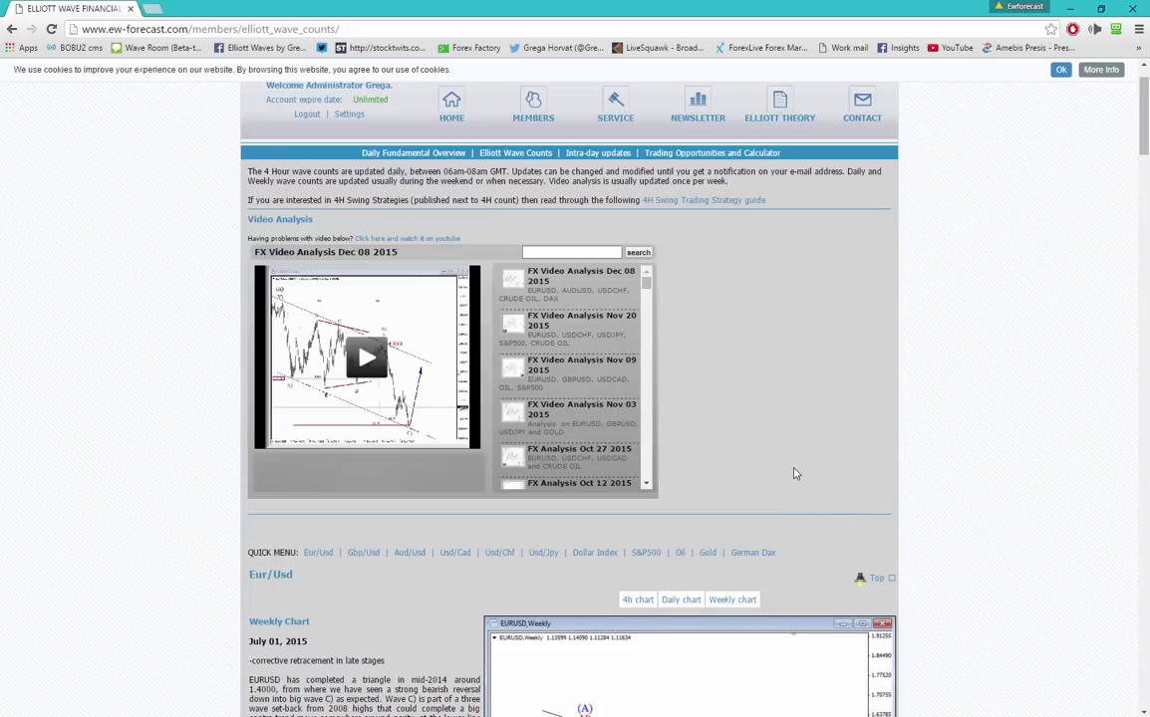
pyautogui.scroll(1, 760, 463)
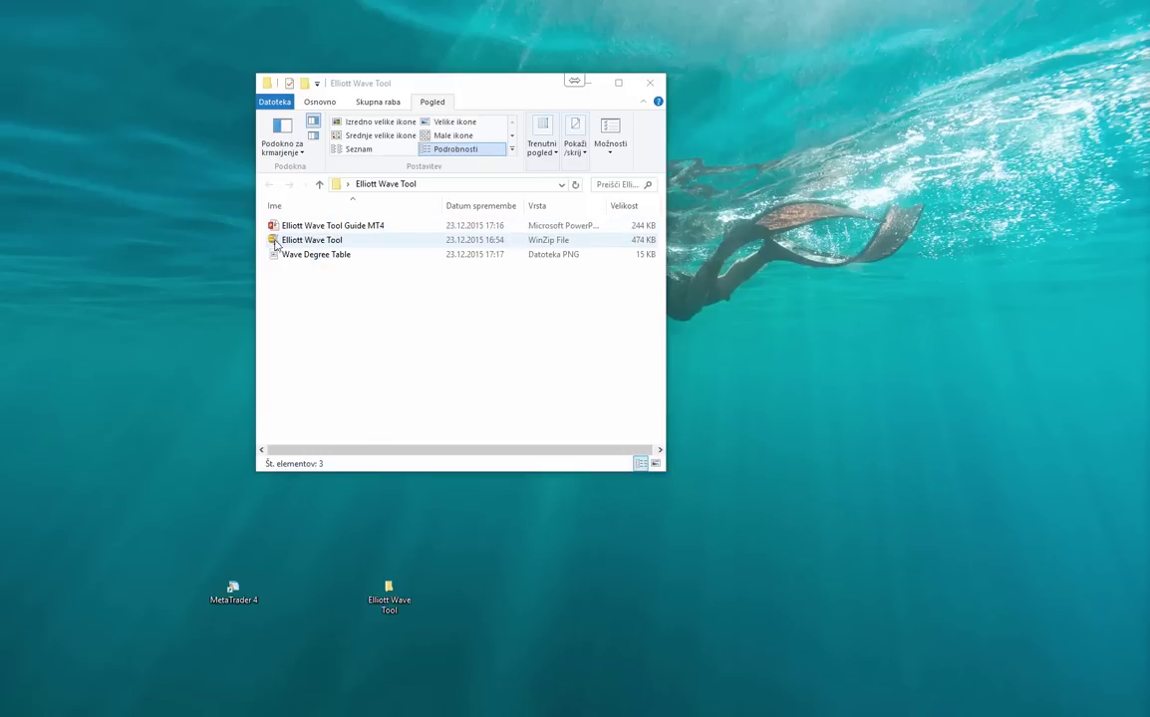
# Step: Preview the Wave Degree Table image in Paint, then open the Elliott Wave Tool zip in WinZip
pyautogui.doubleClick(311, 256)
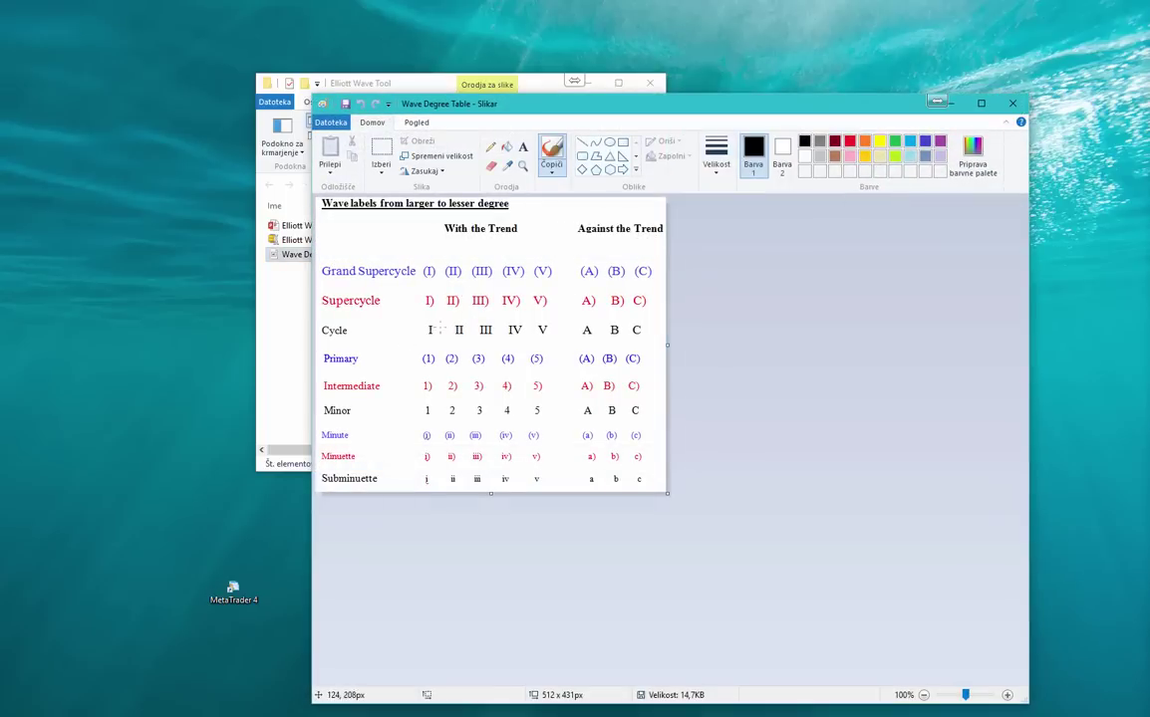
pyautogui.click(1012, 105)
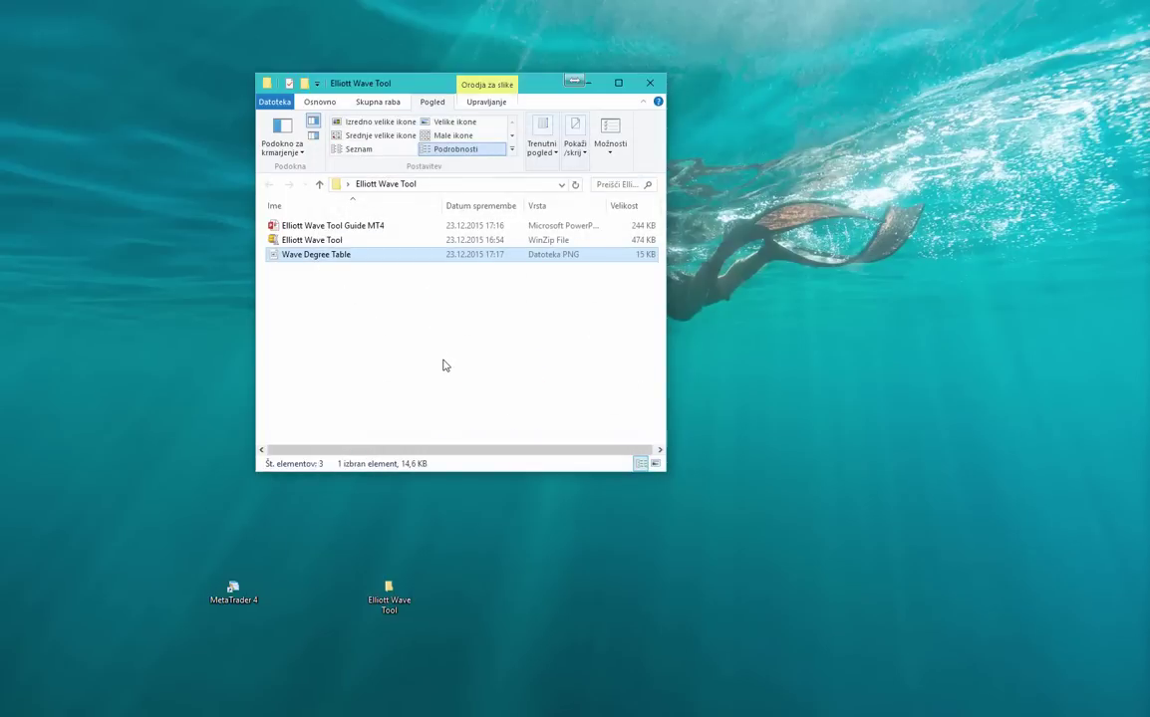
pyautogui.click(322, 244)
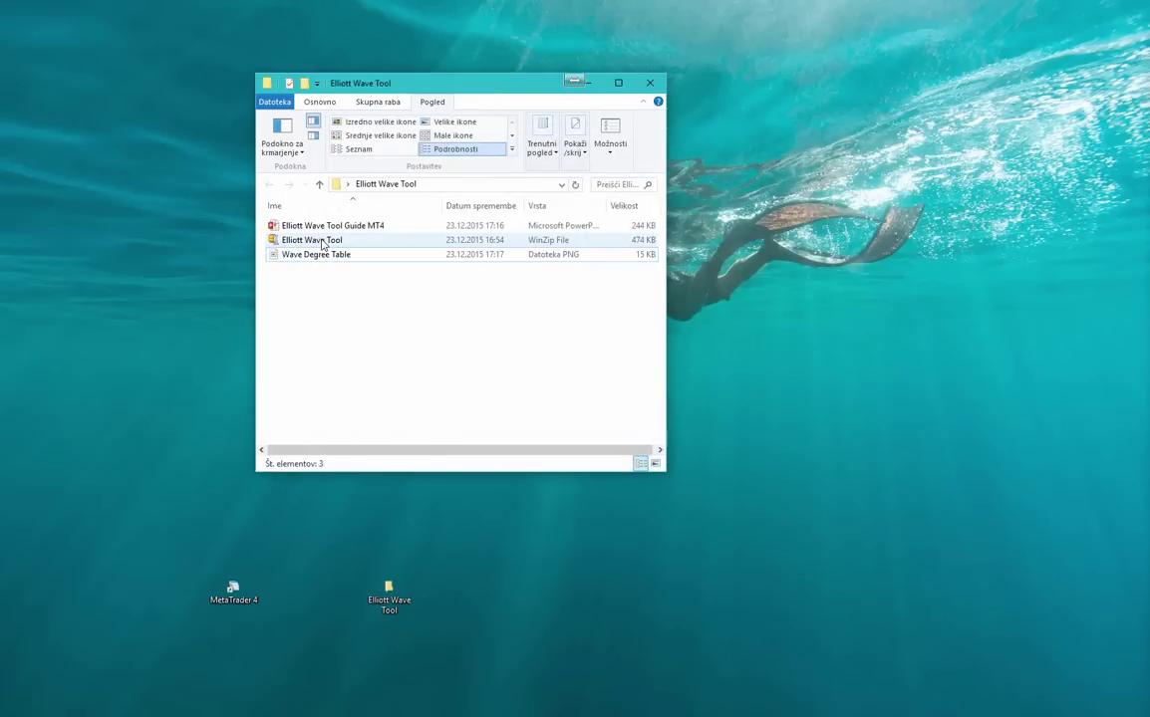
pyautogui.click(322, 244)
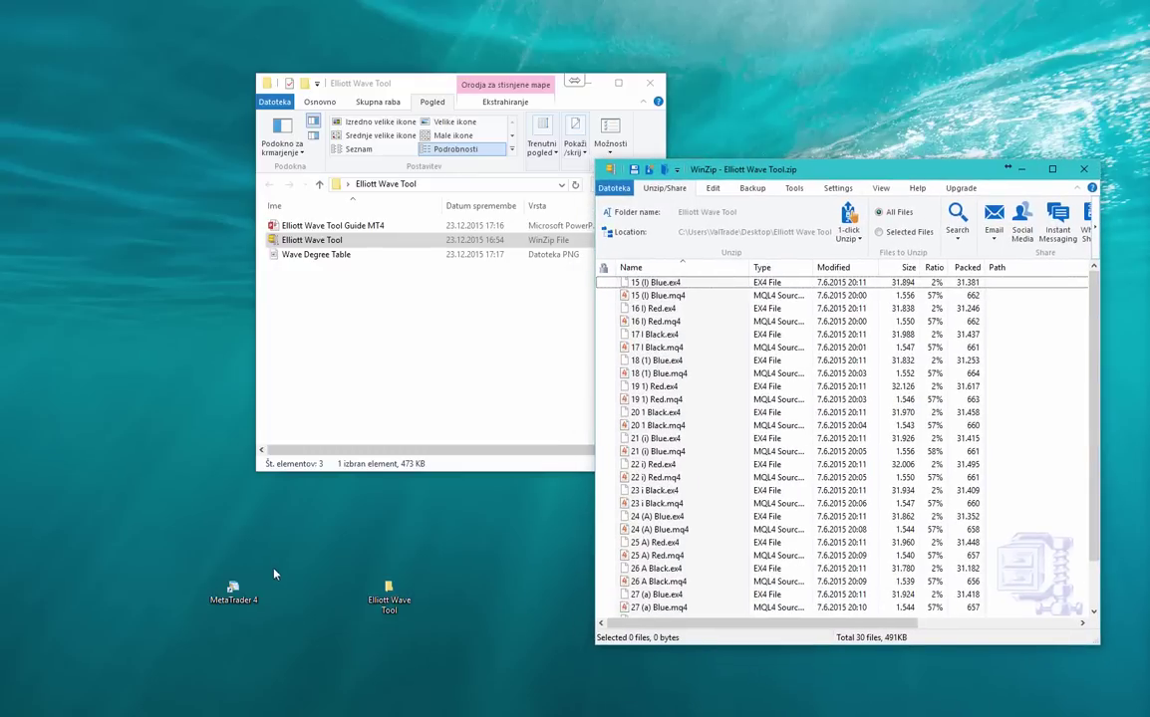
# Step: Launch MetaTrader 4 and open its data folder from the File menu
pyautogui.click(241, 605)
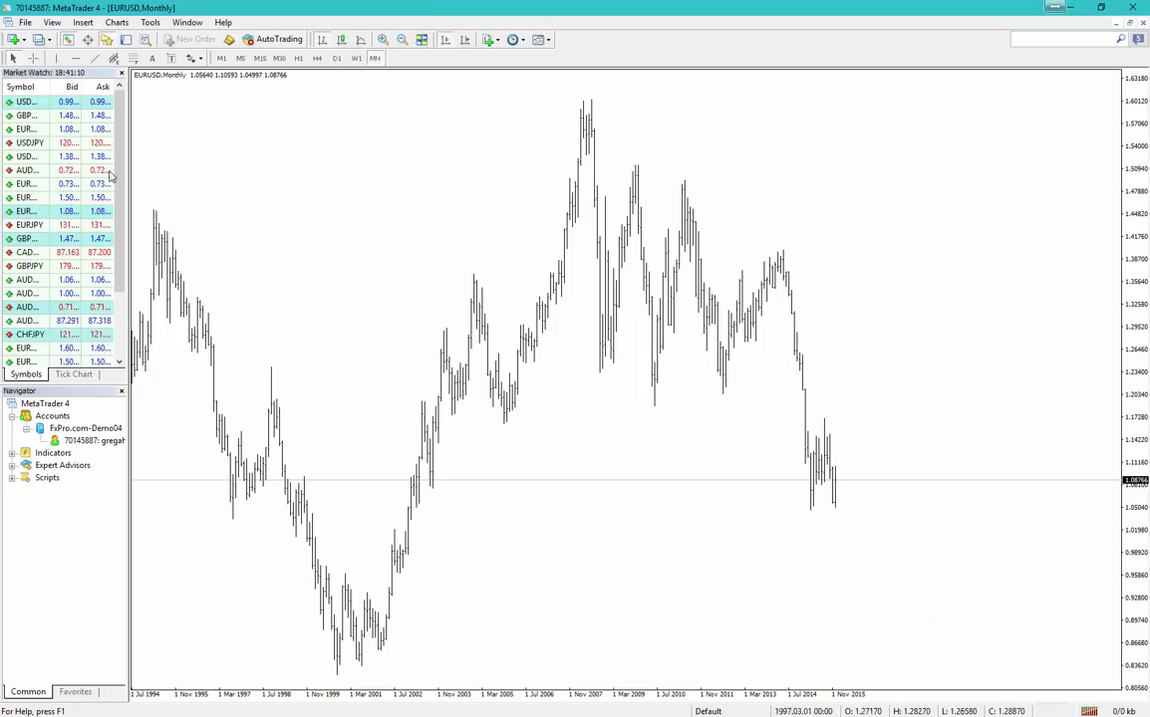
pyautogui.click(26, 24)
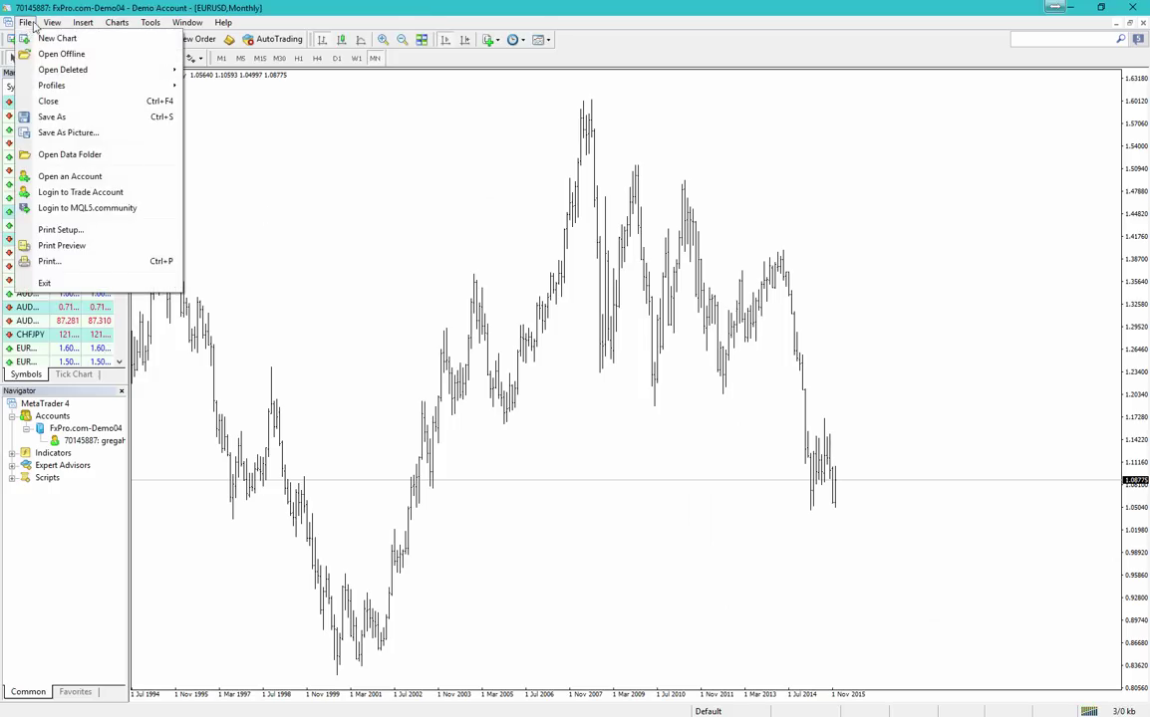
pyautogui.press('Left')
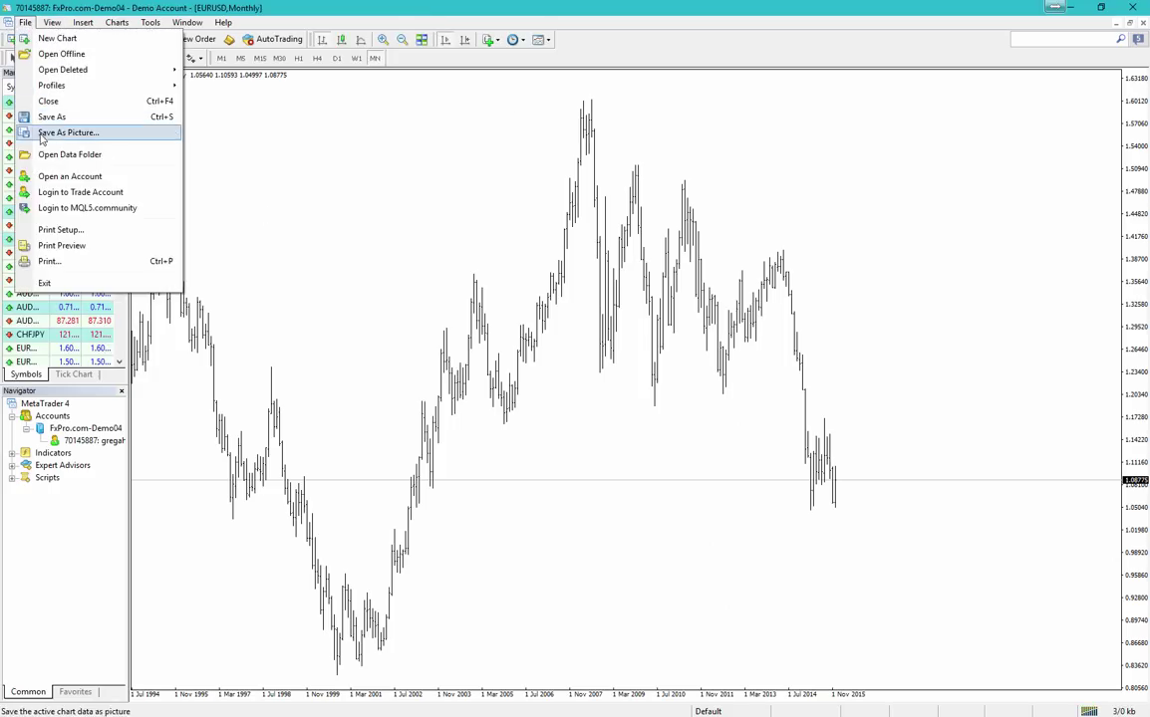
pyautogui.click(51, 157)
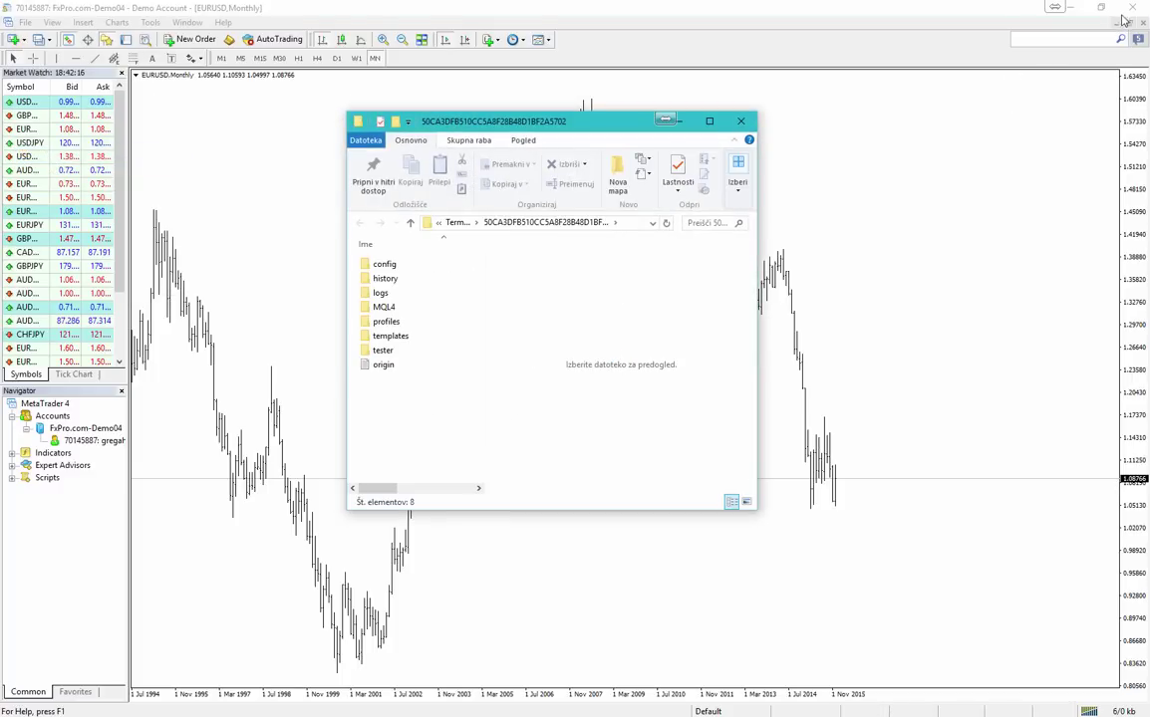
# Step: Select all 30 archive files and drag them into the MQL4\Indicators folder
pyautogui.click(1022, 12)
pyautogui.click(1132, 10)
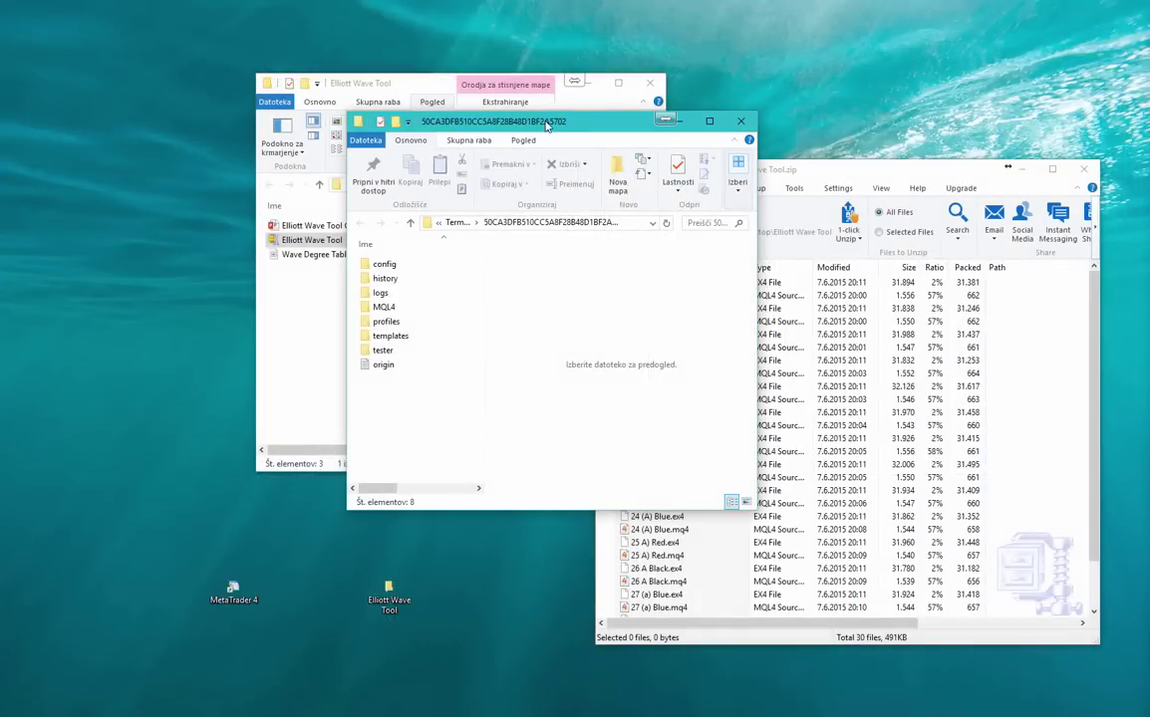
pyautogui.click(740, 399)
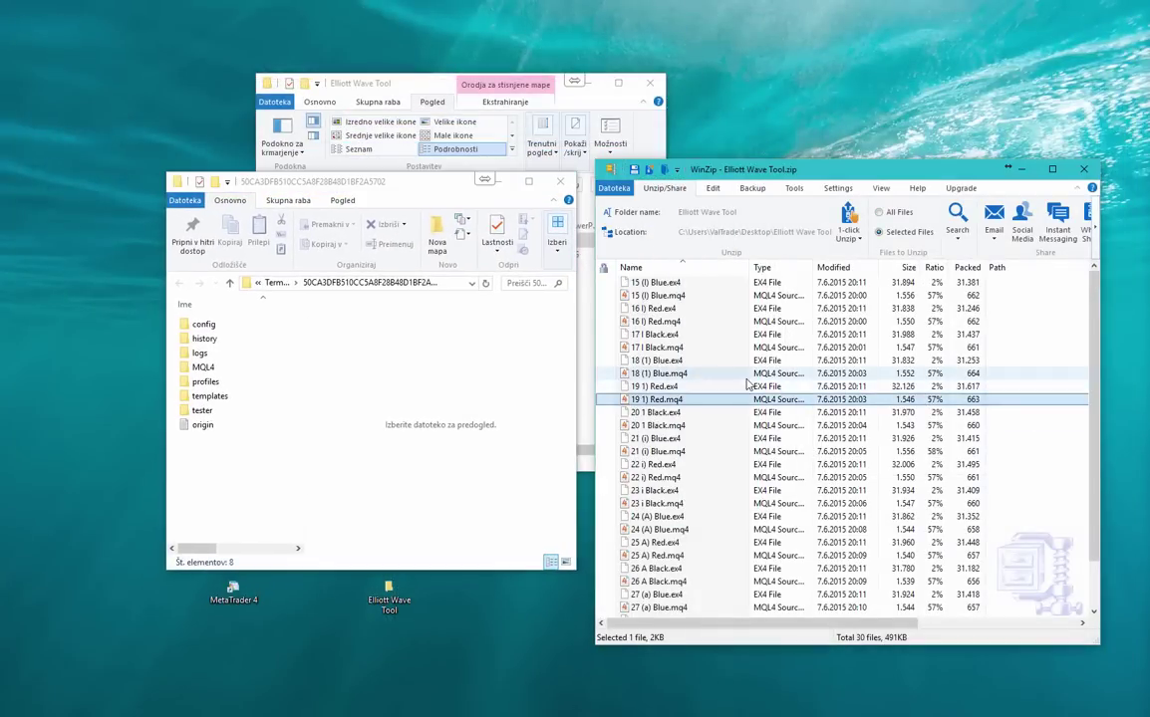
pyautogui.hotkey('ctrl', 'a')
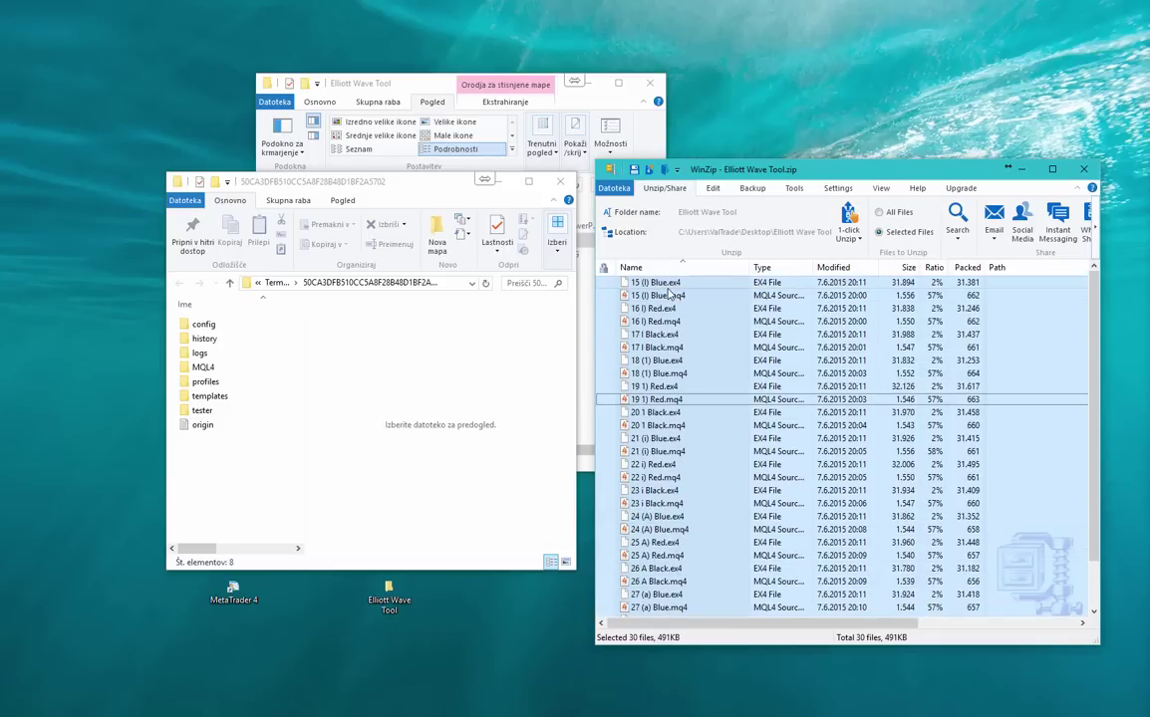
pyautogui.doubleClick(210, 367)
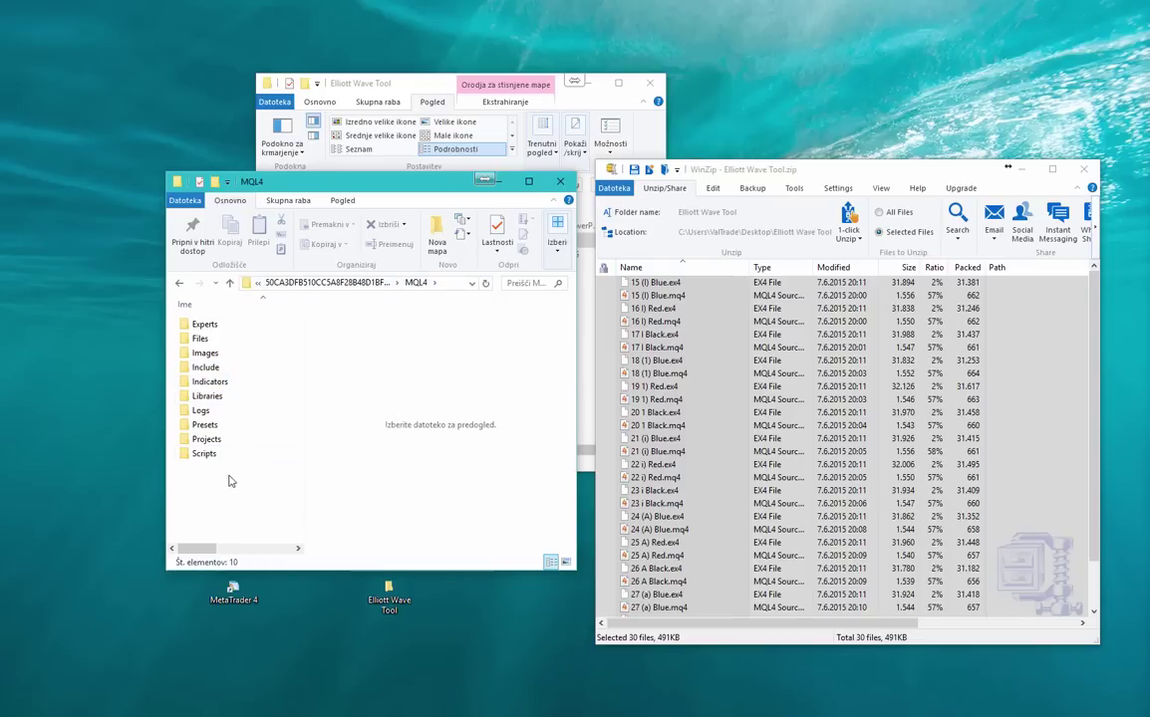
pyautogui.doubleClick(214, 383)
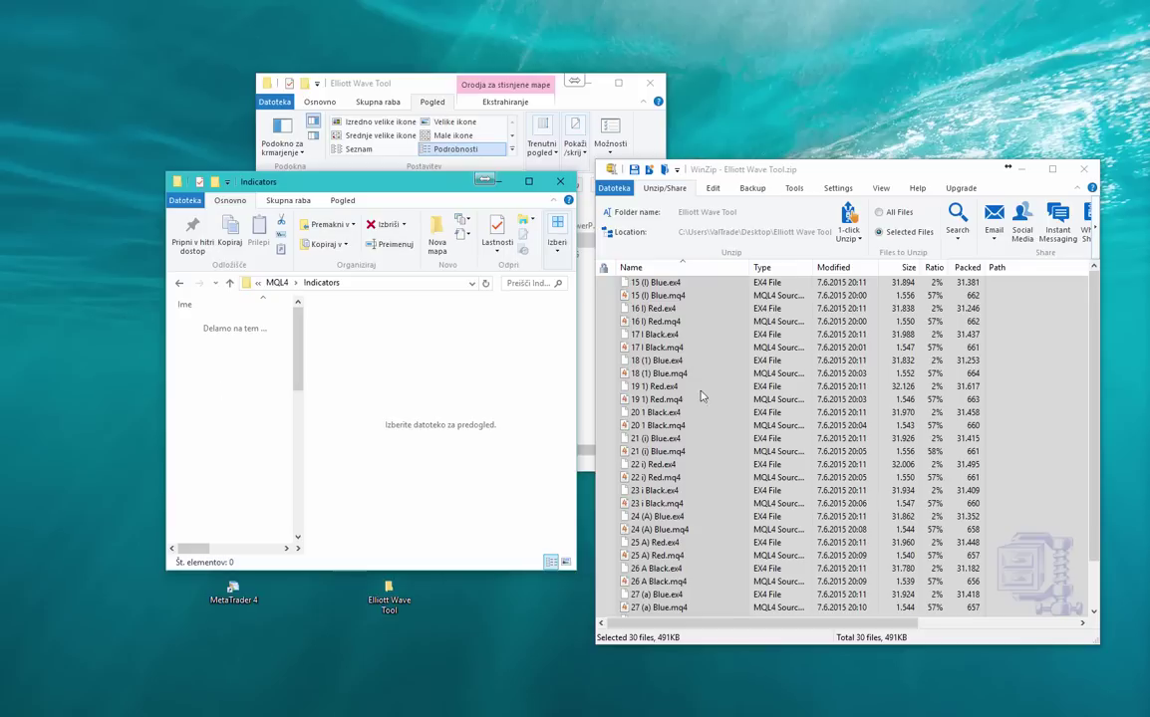
pyautogui.moveTo(656, 289); pyautogui.dragTo(282, 460)
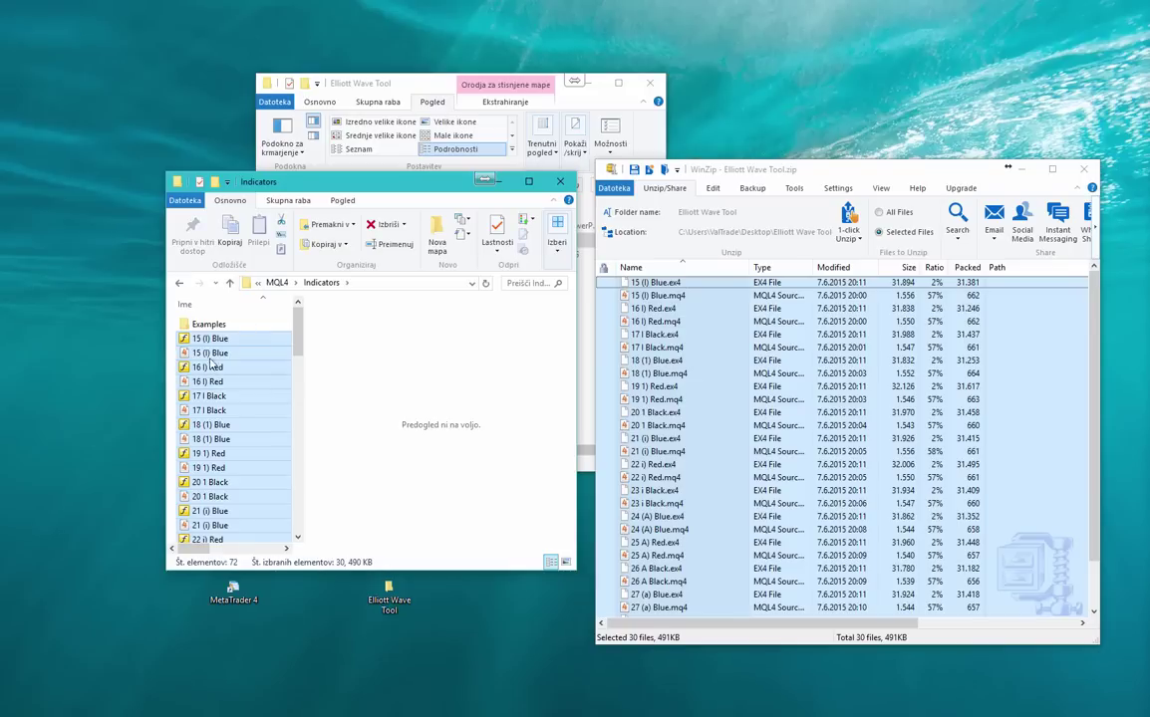
# Step: Close WinZip and the Indicators folder window
pyautogui.click(1084, 169)
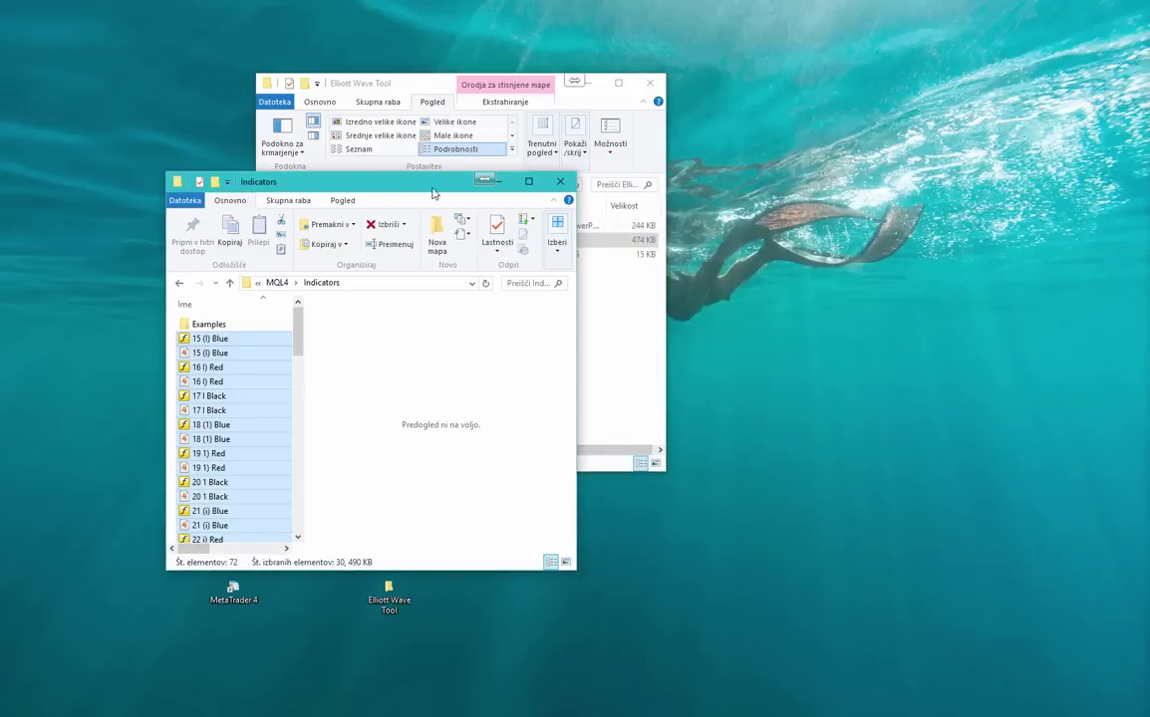
pyautogui.moveTo(433, 192); pyautogui.dragTo(605, 200)
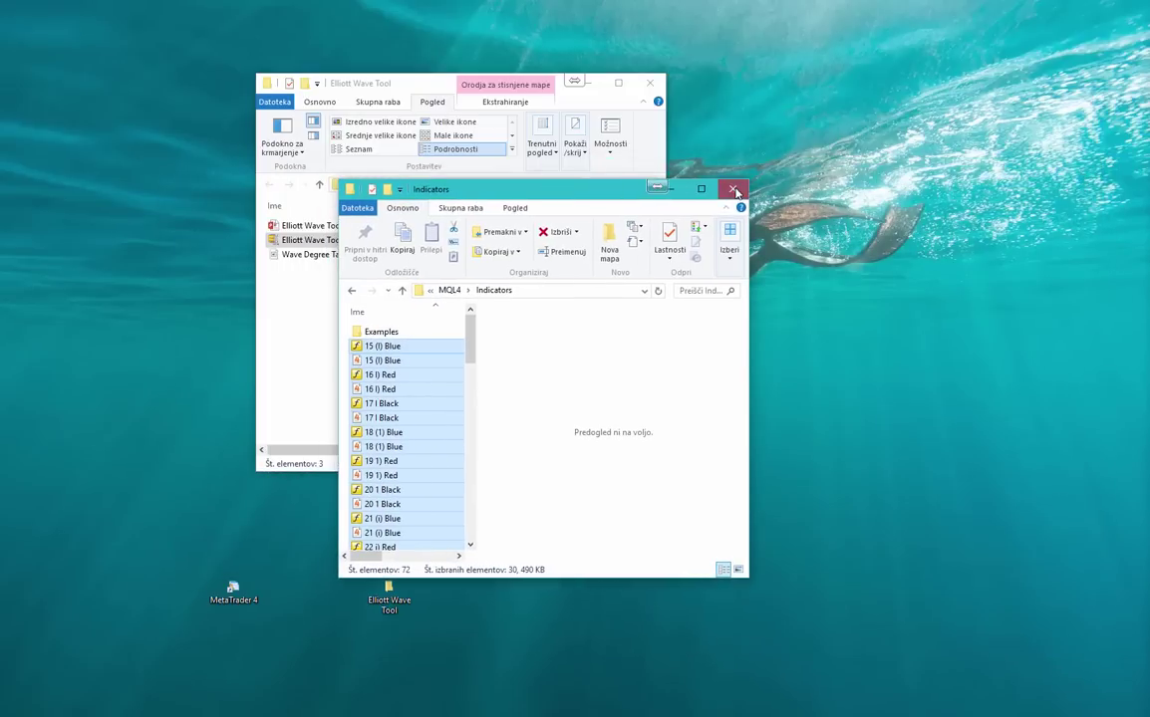
pyautogui.click(735, 191)
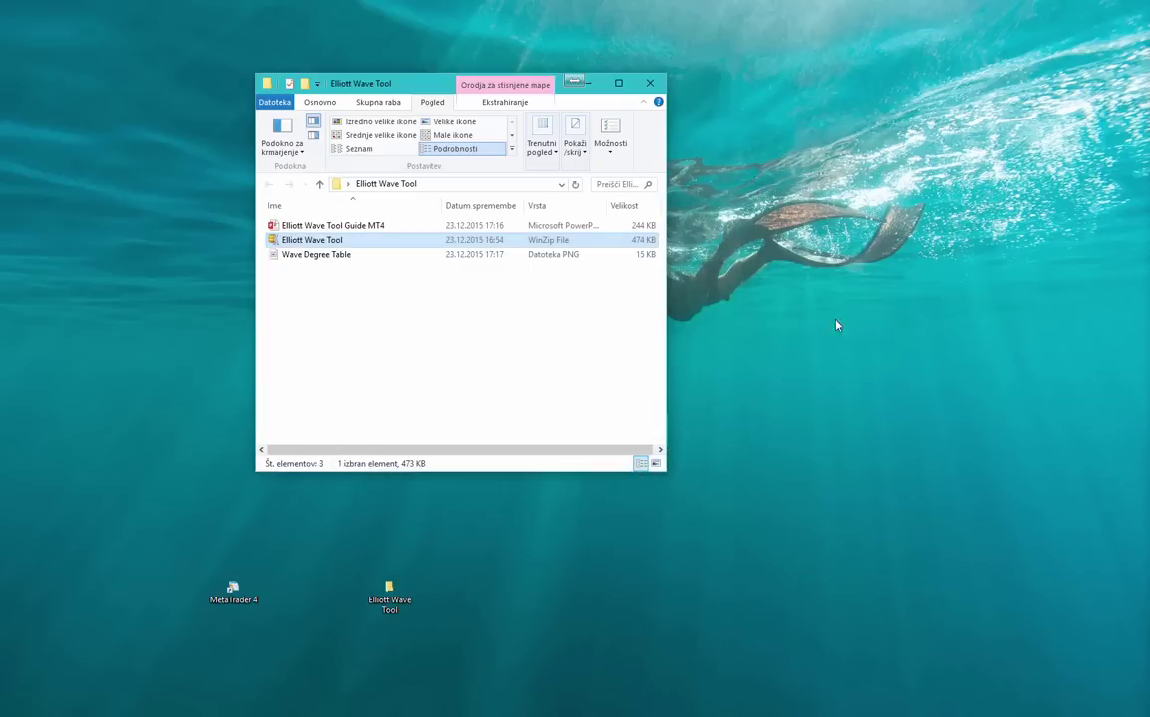
# Step: Relaunch MetaTrader 4 and expand the Navigator's Indicators to select 15 (I) Blue
pyautogui.doubleClick(238, 593)
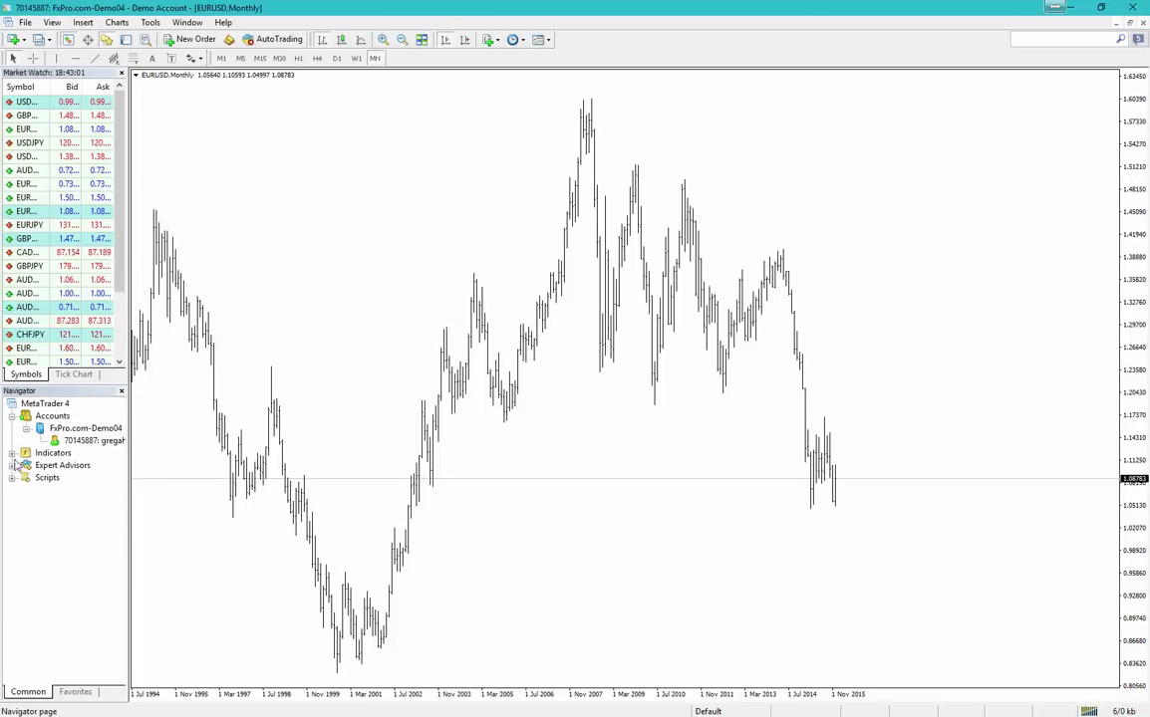
pyautogui.click(12, 416)
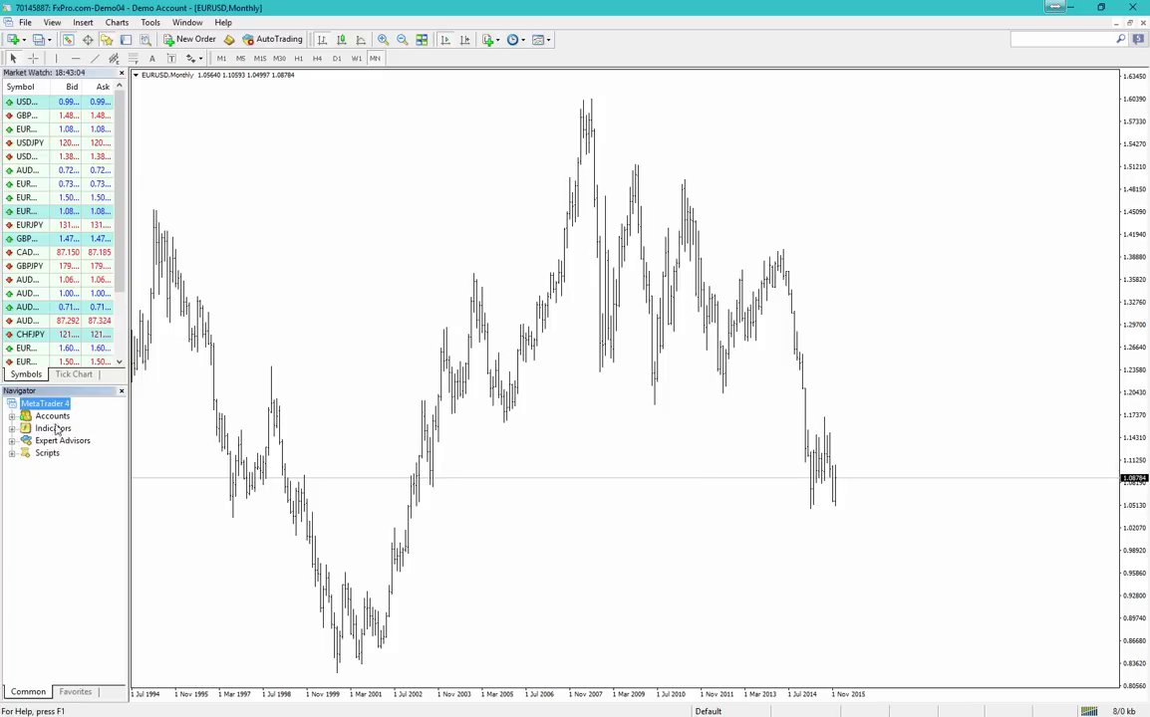
pyautogui.click(12, 429)
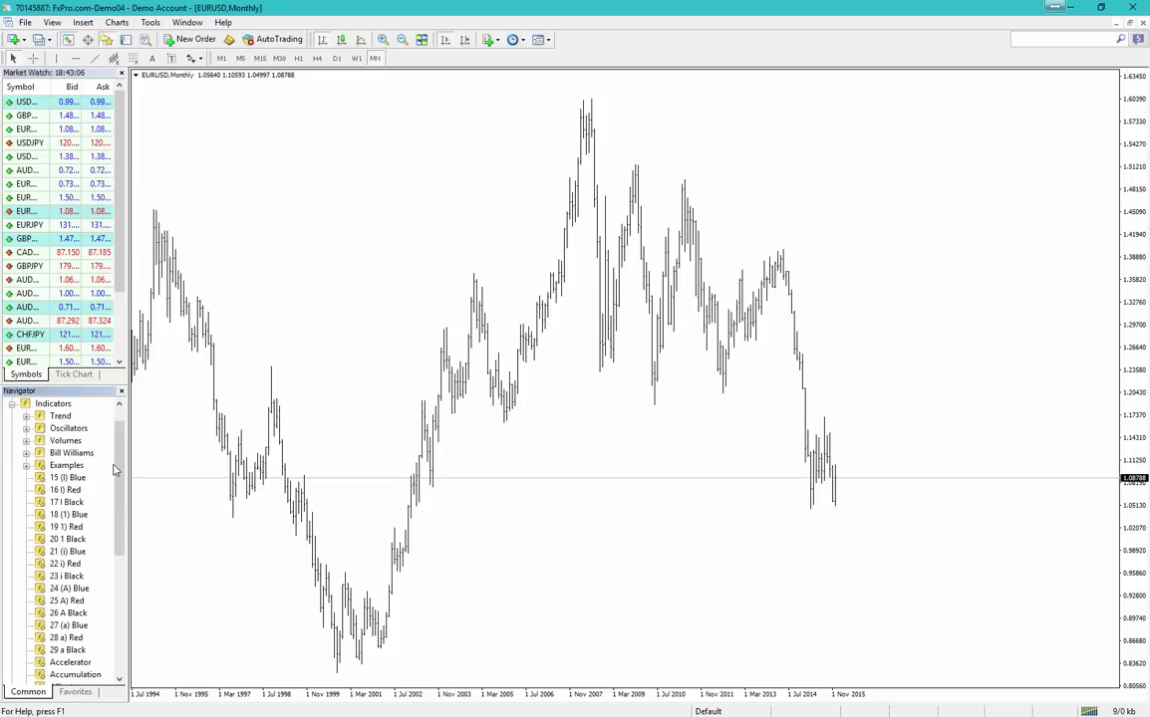
pyautogui.moveTo(114, 490); pyautogui.dragTo(113, 502)
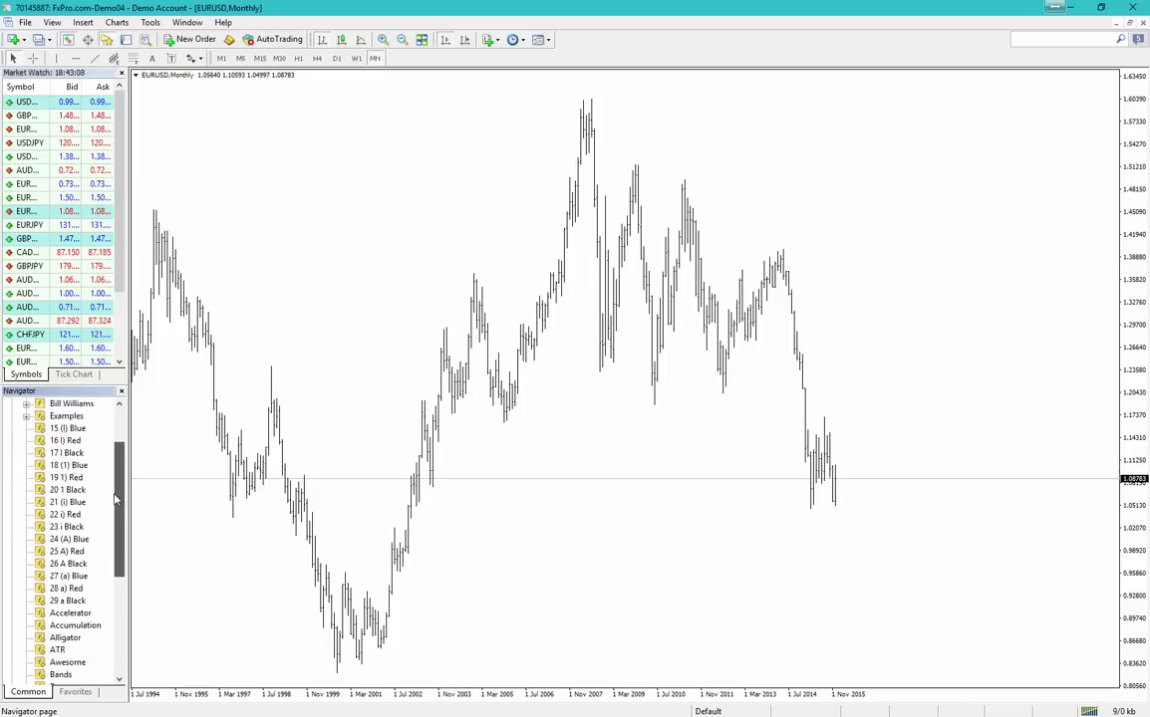
pyautogui.click(76, 453)
pyautogui.click(73, 443)
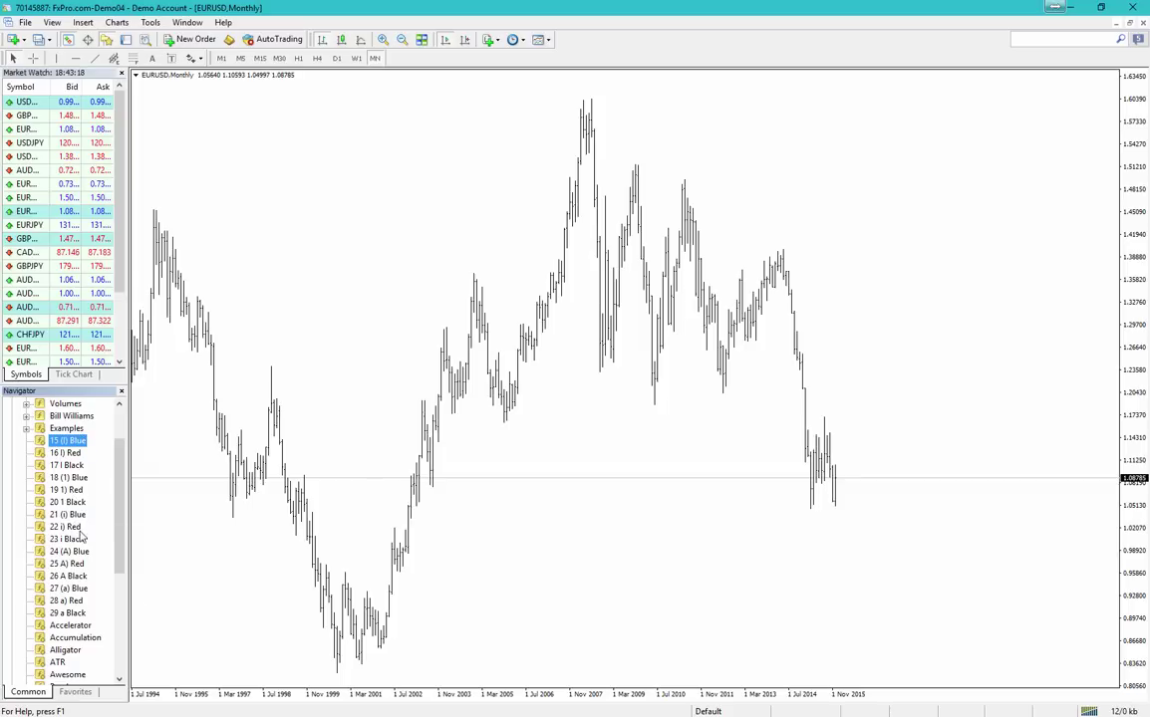
pyautogui.click(121, 73)
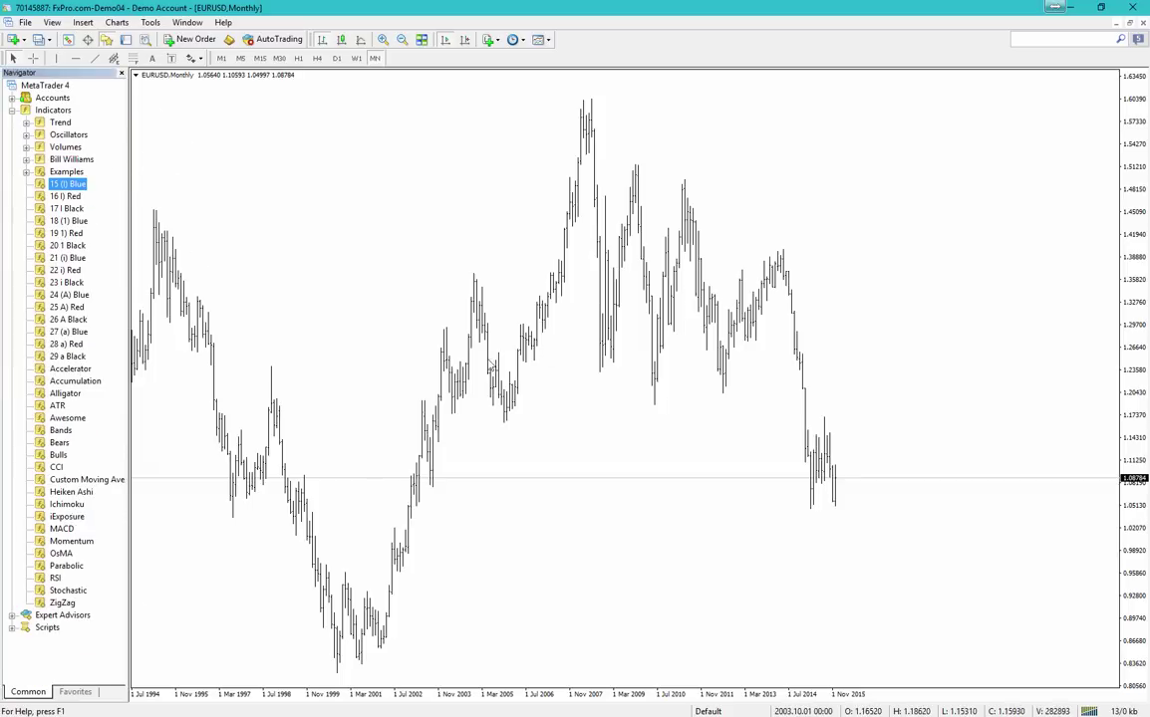
pyautogui.moveTo(1124, 214); pyautogui.dragTo(1121, 251)
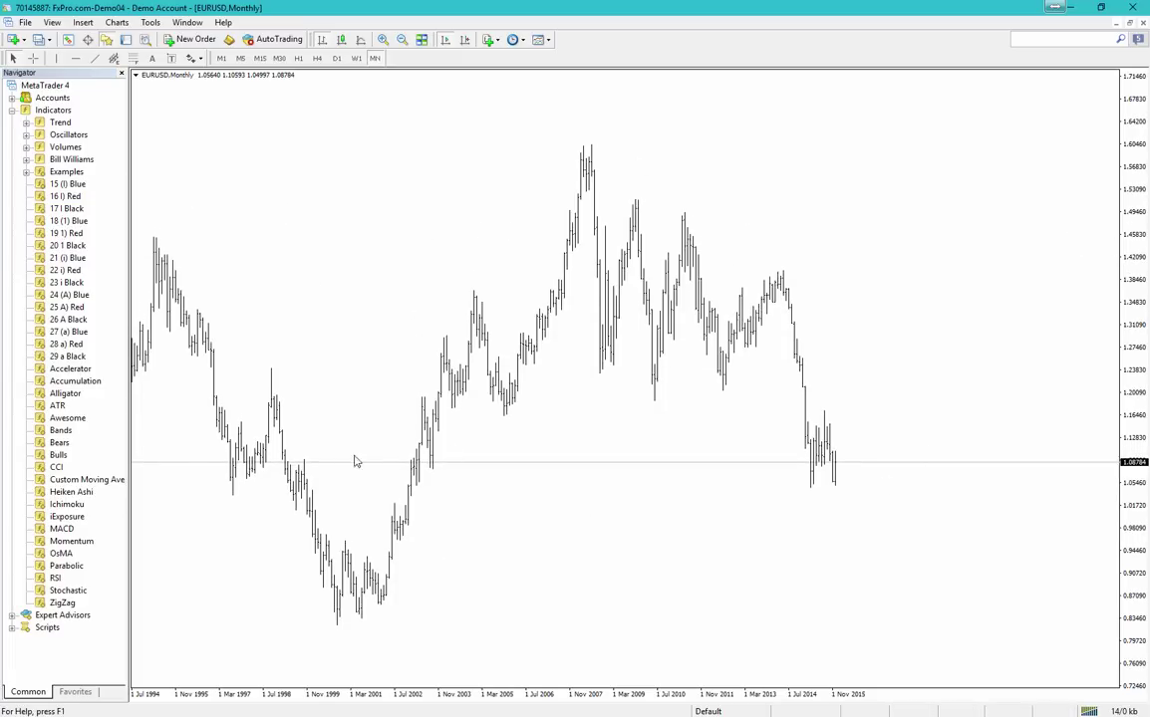
pyautogui.click(68, 184)
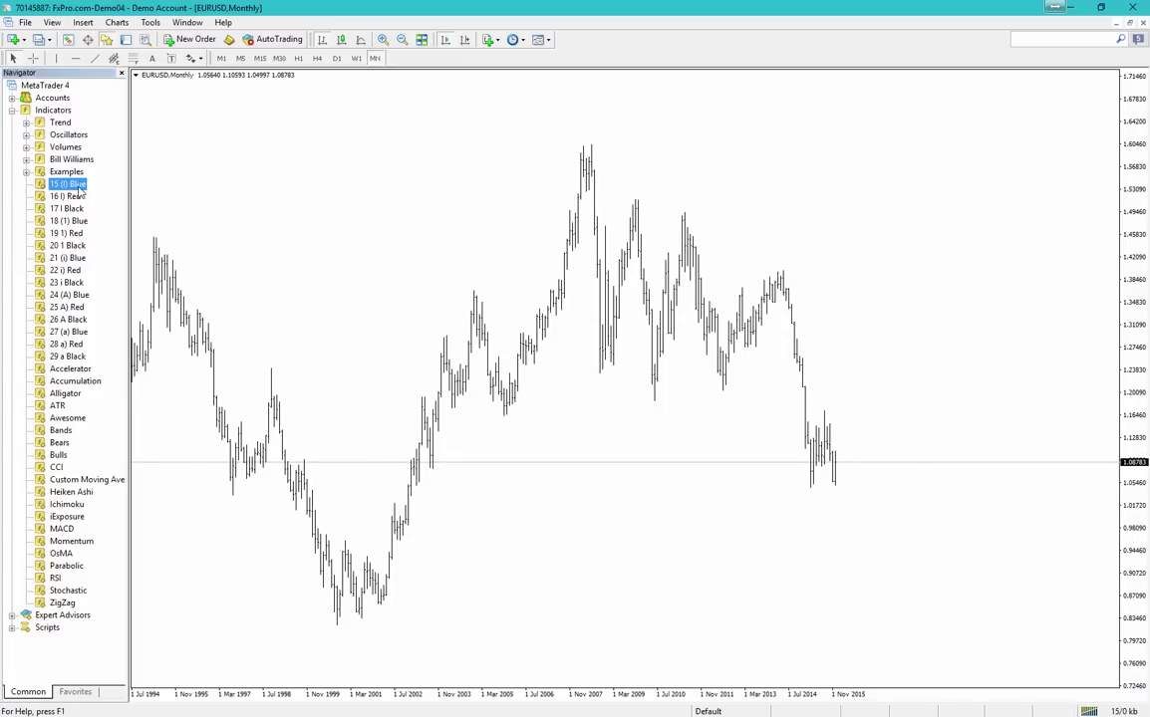
# Step: Show the 15 (I) Blue indicator's input parameters
pyautogui.doubleClick(79, 186)
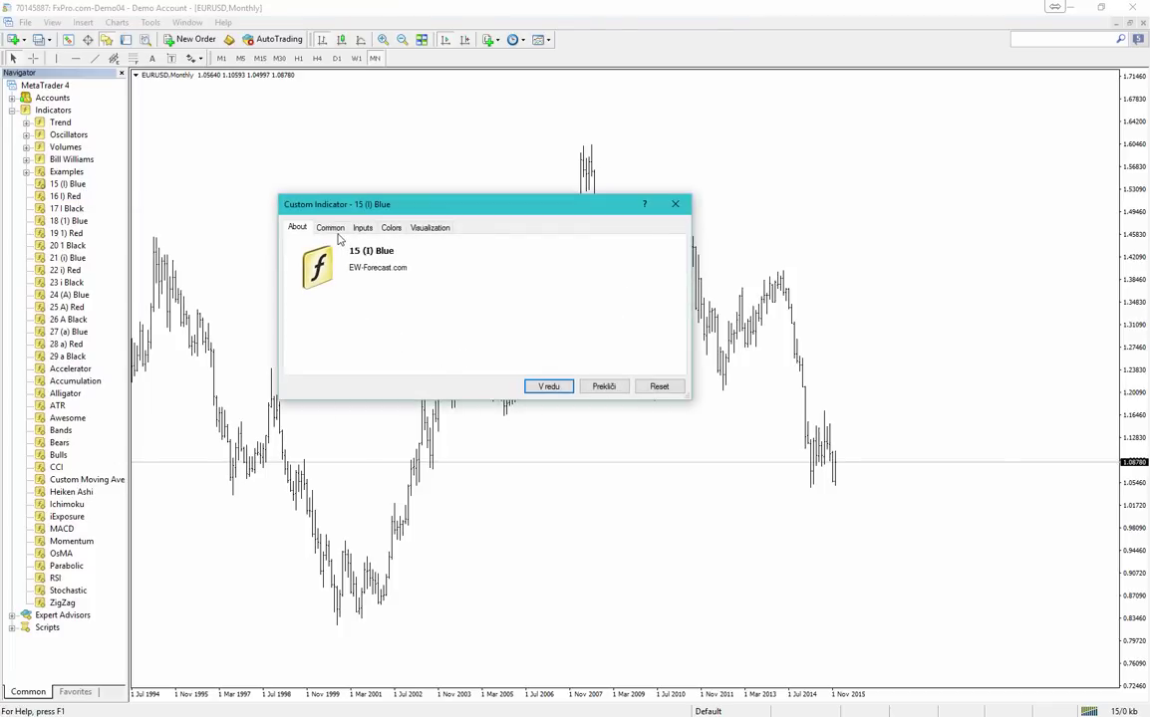
pyautogui.moveTo(475, 206); pyautogui.dragTo(520, 192)
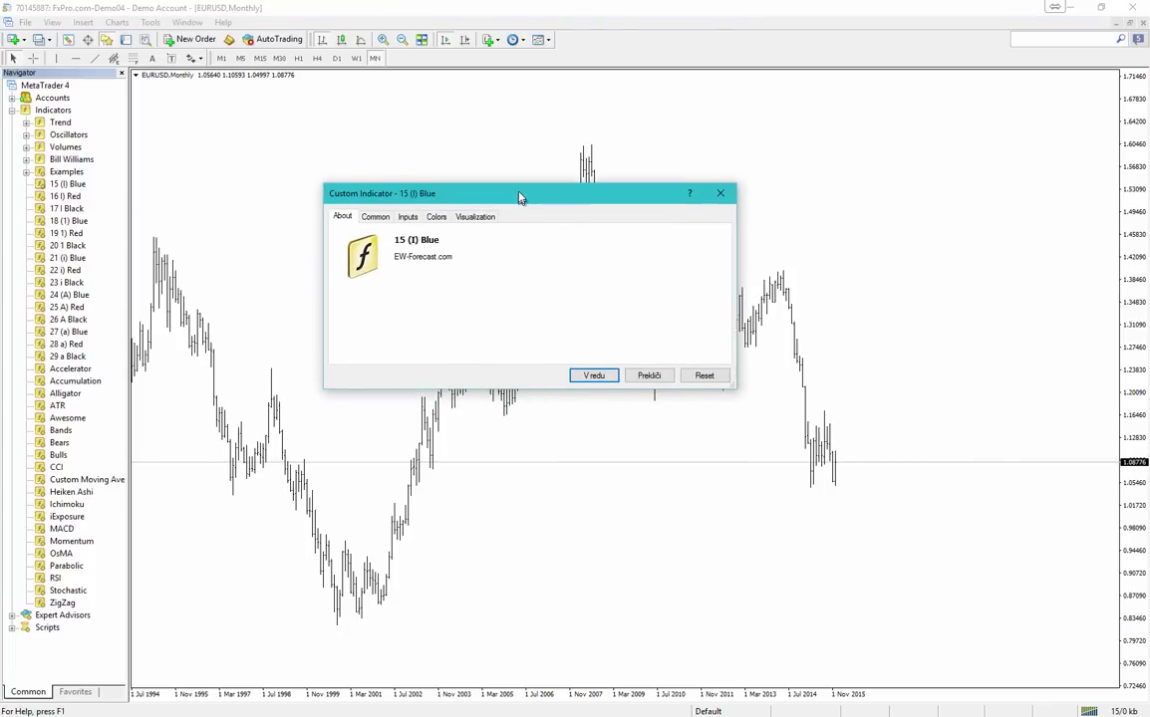
pyautogui.click(375, 214)
pyautogui.click(407, 214)
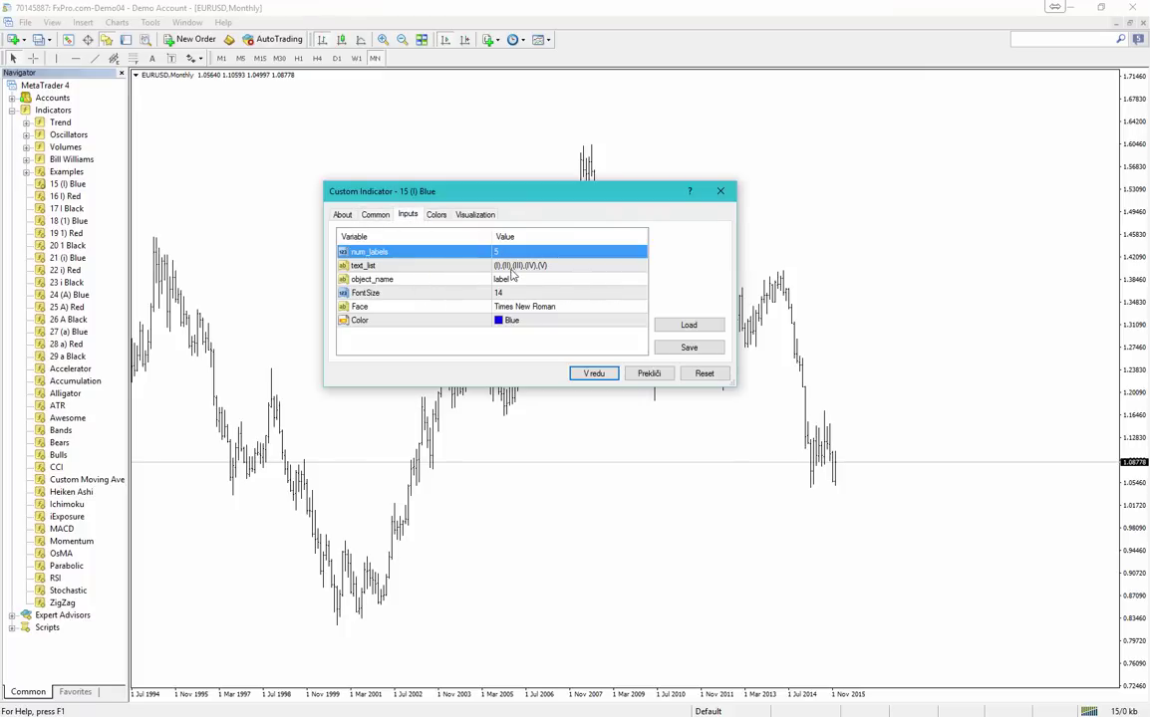
pyautogui.click(520, 279)
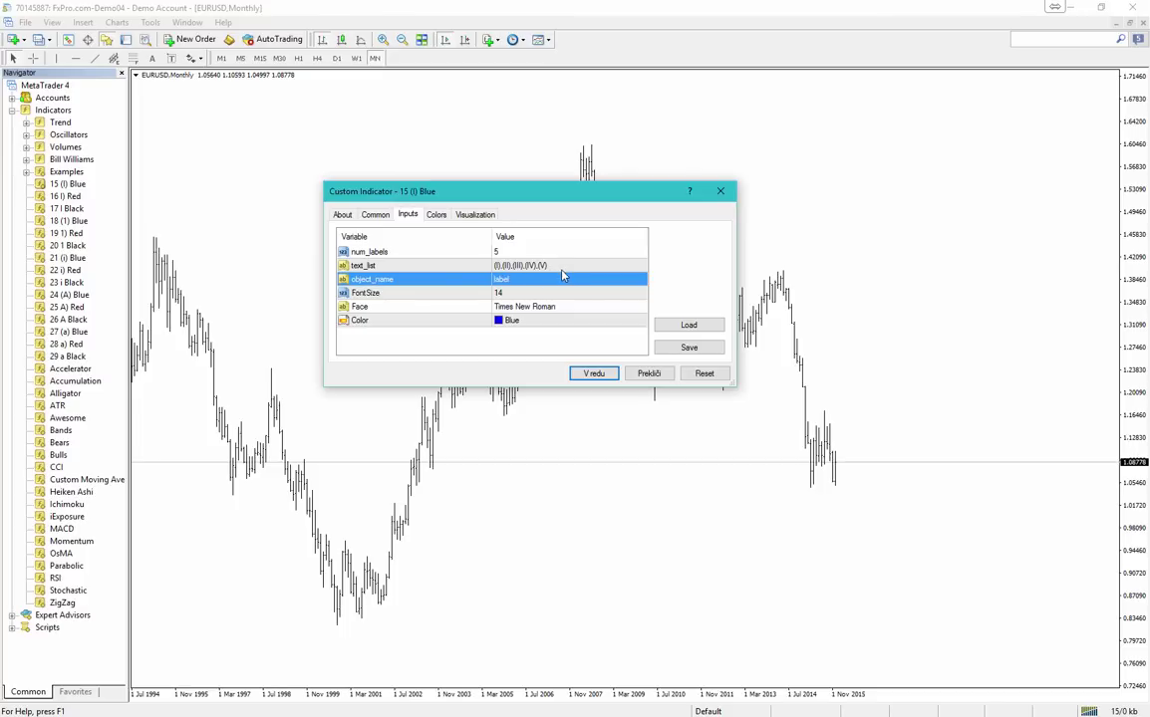
pyautogui.click(506, 253)
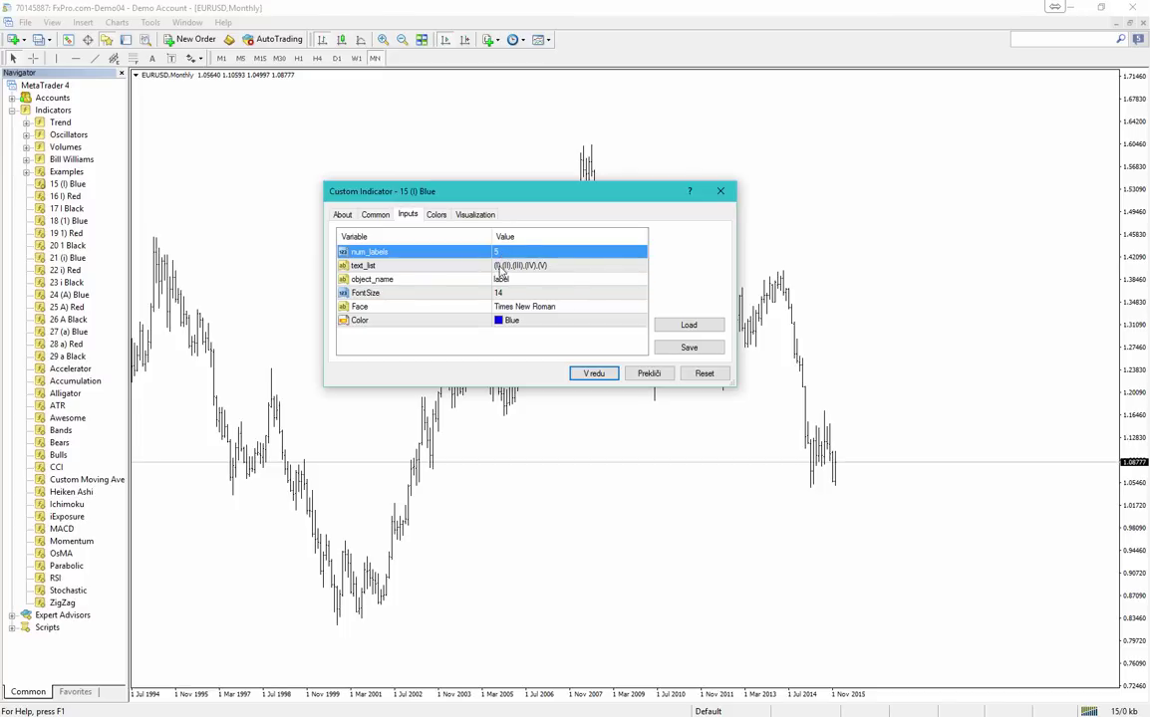
# Step: Append (A),(B),(C) to text_list and set num_labels to 8
pyautogui.click(503, 266)
pyautogui.click(554, 267)
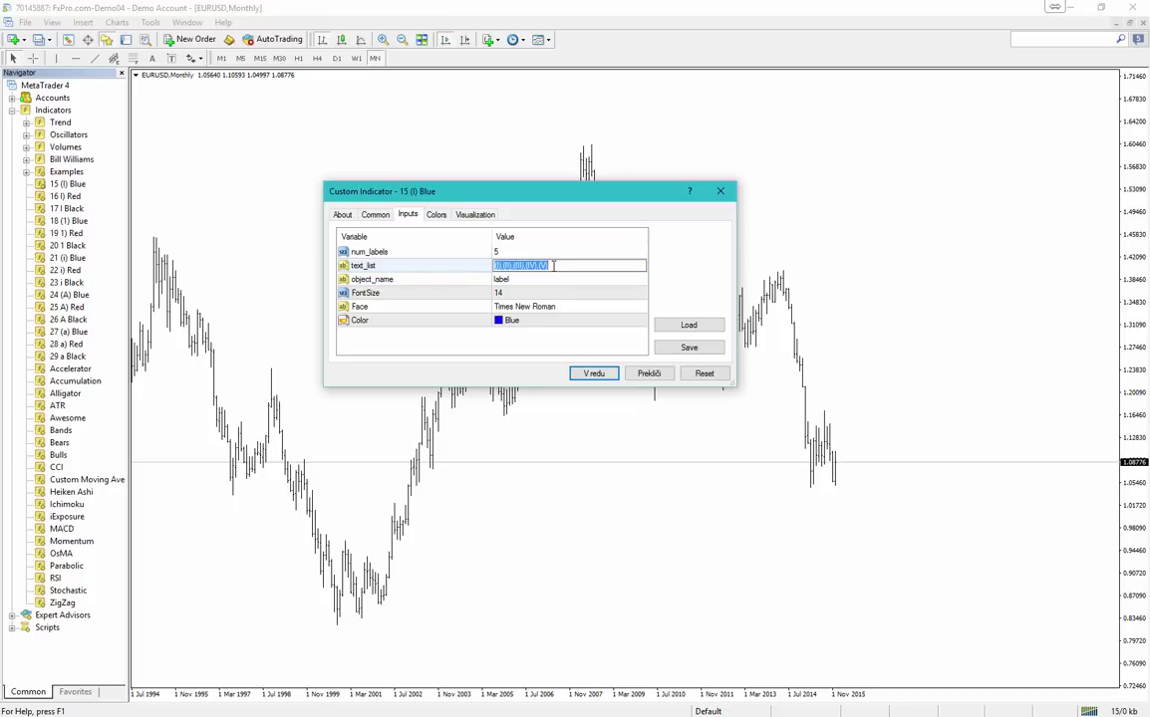
pyautogui.click(578, 265)
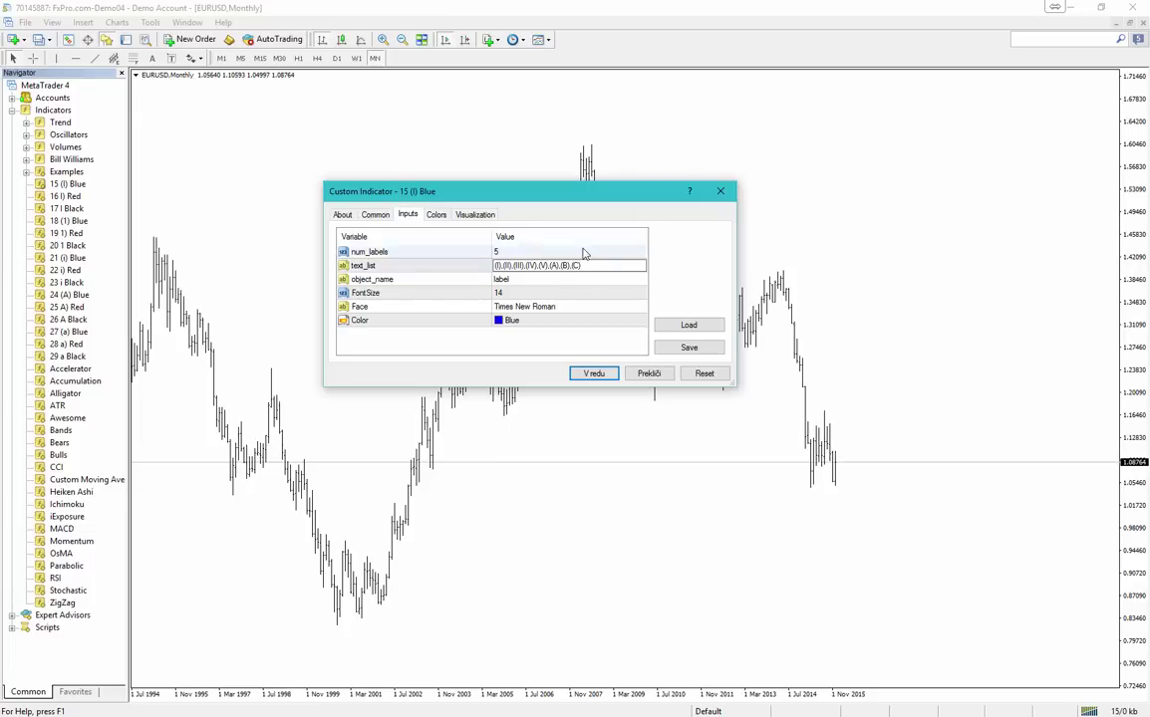
pyautogui.click(584, 250)
pyautogui.write('8')
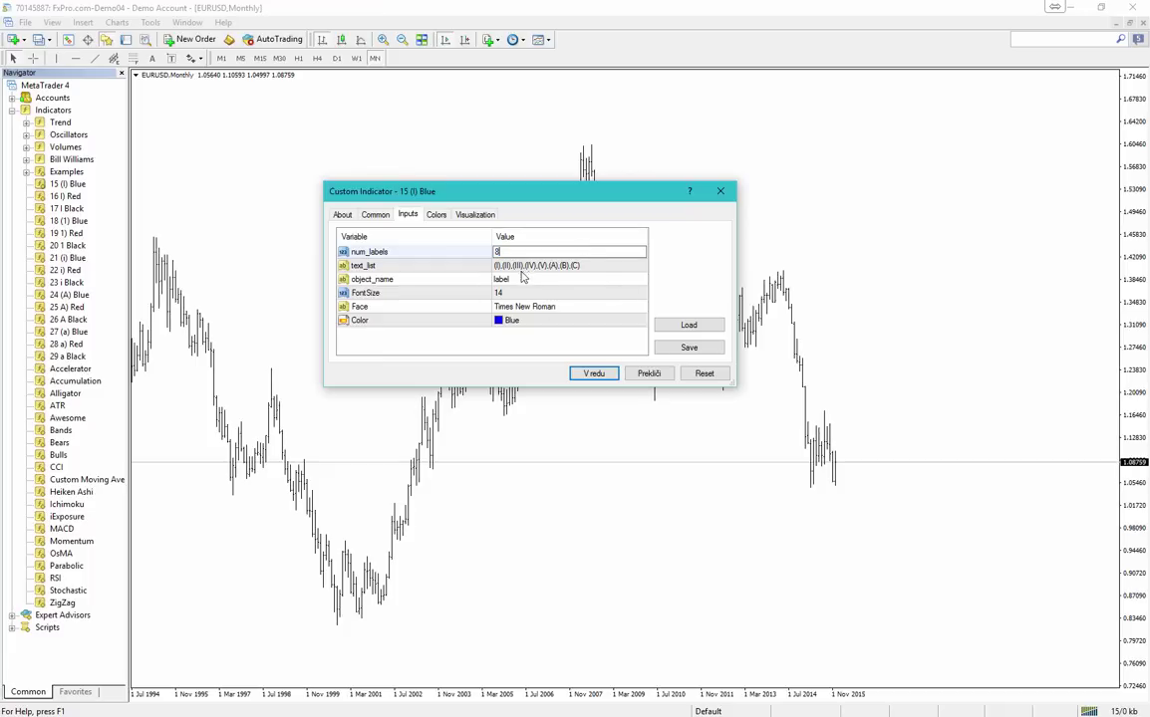
pyautogui.click(600, 377)
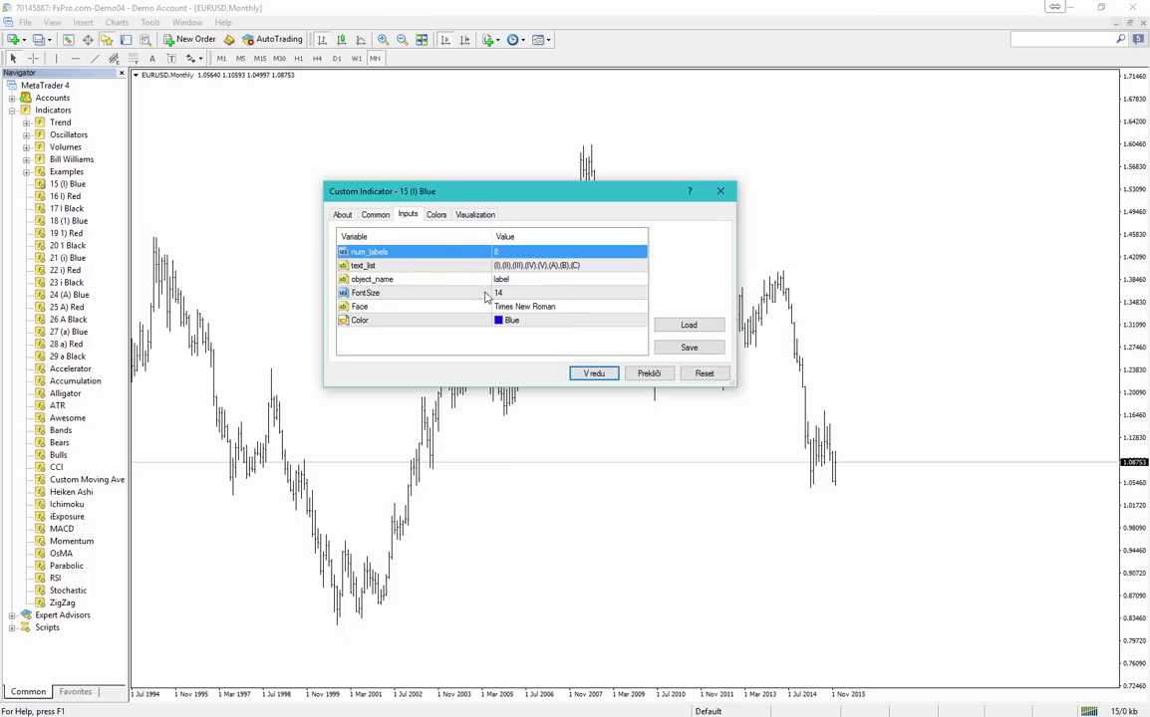
pyautogui.click(598, 376)
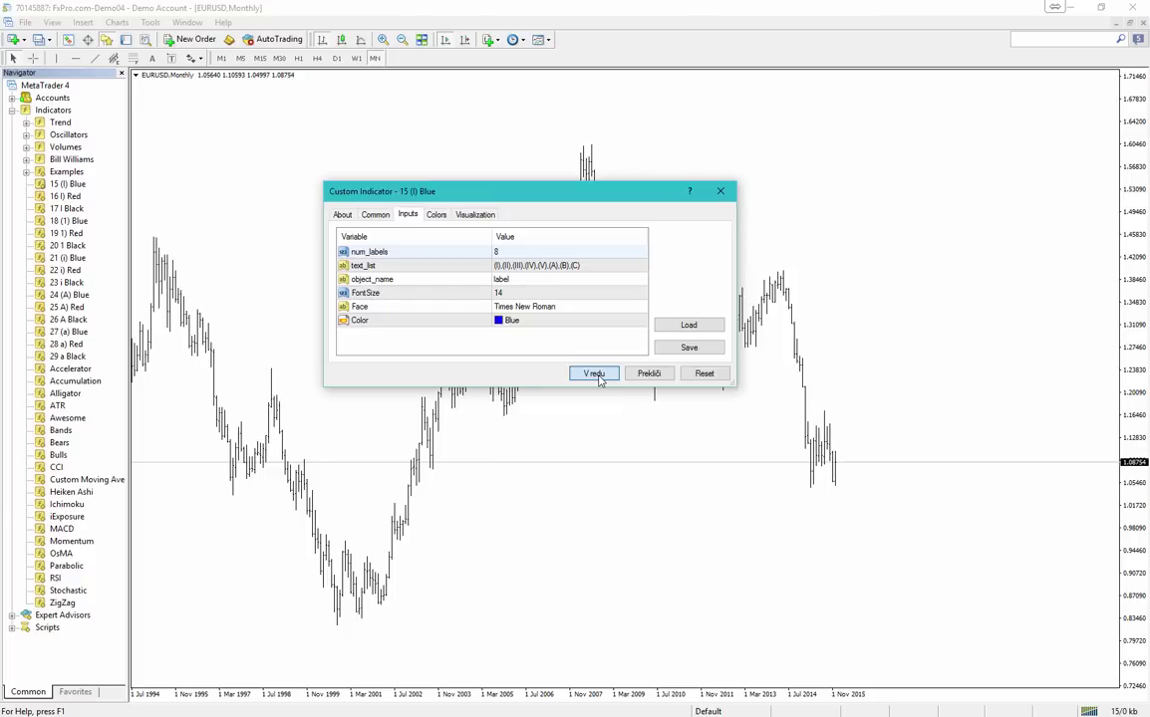
# Step: Apply the eight blue labels and position (II)–(V) and (A)–(C) at the major swing highs and lows
pyautogui.click(596, 375)
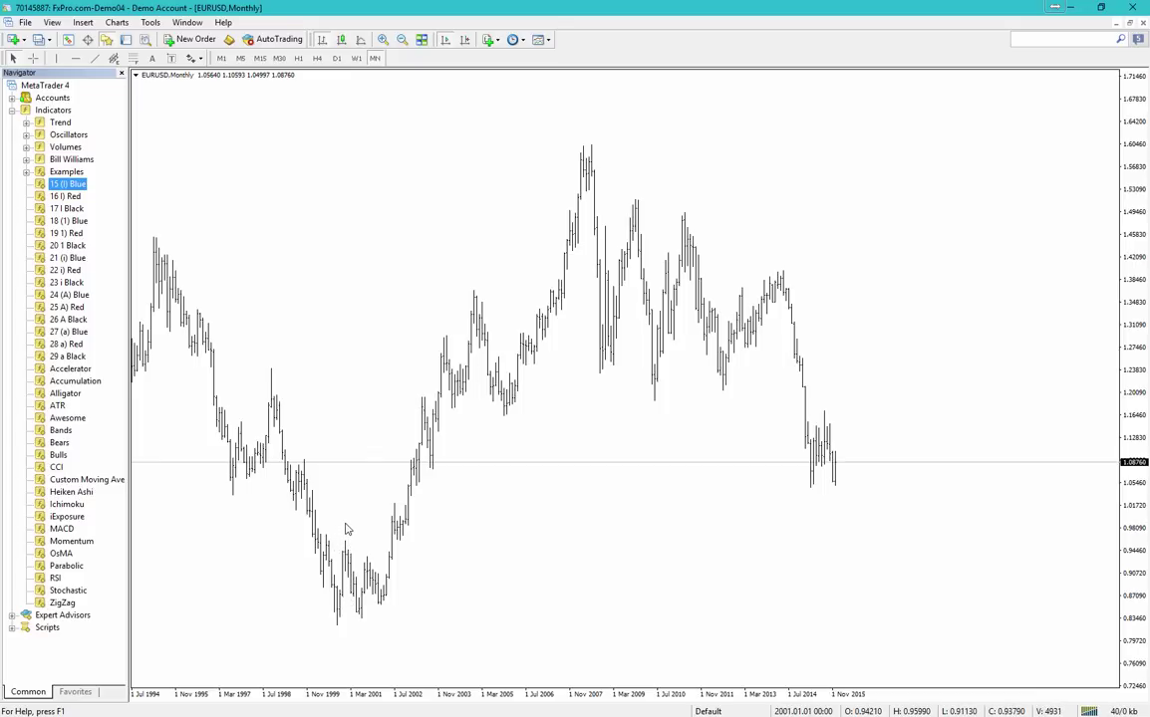
pyautogui.click(349, 526)
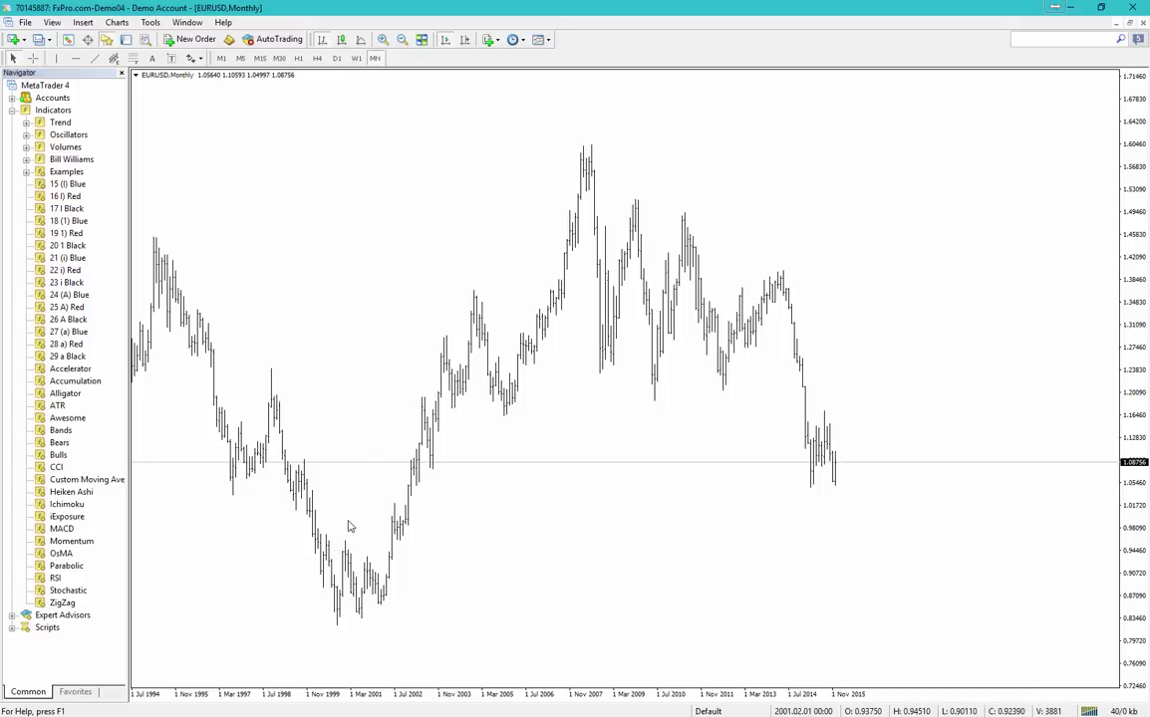
pyautogui.click(364, 624)
pyautogui.click(470, 275)
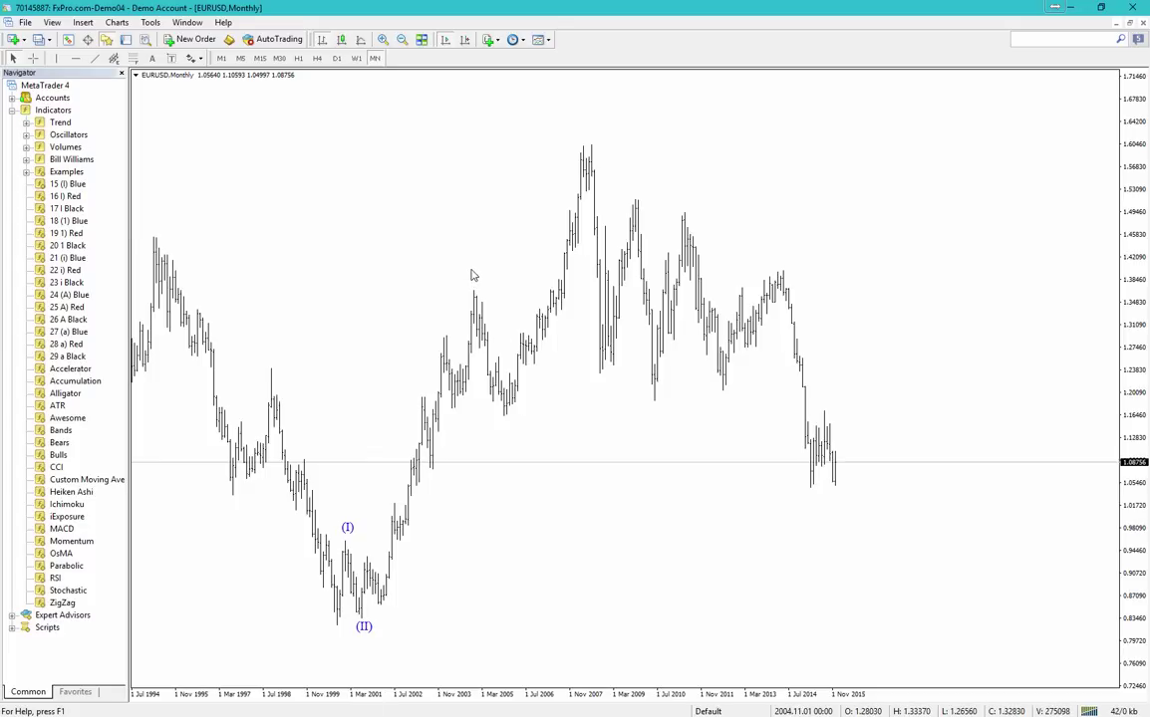
pyautogui.click(503, 424)
pyautogui.click(588, 129)
pyautogui.click(596, 390)
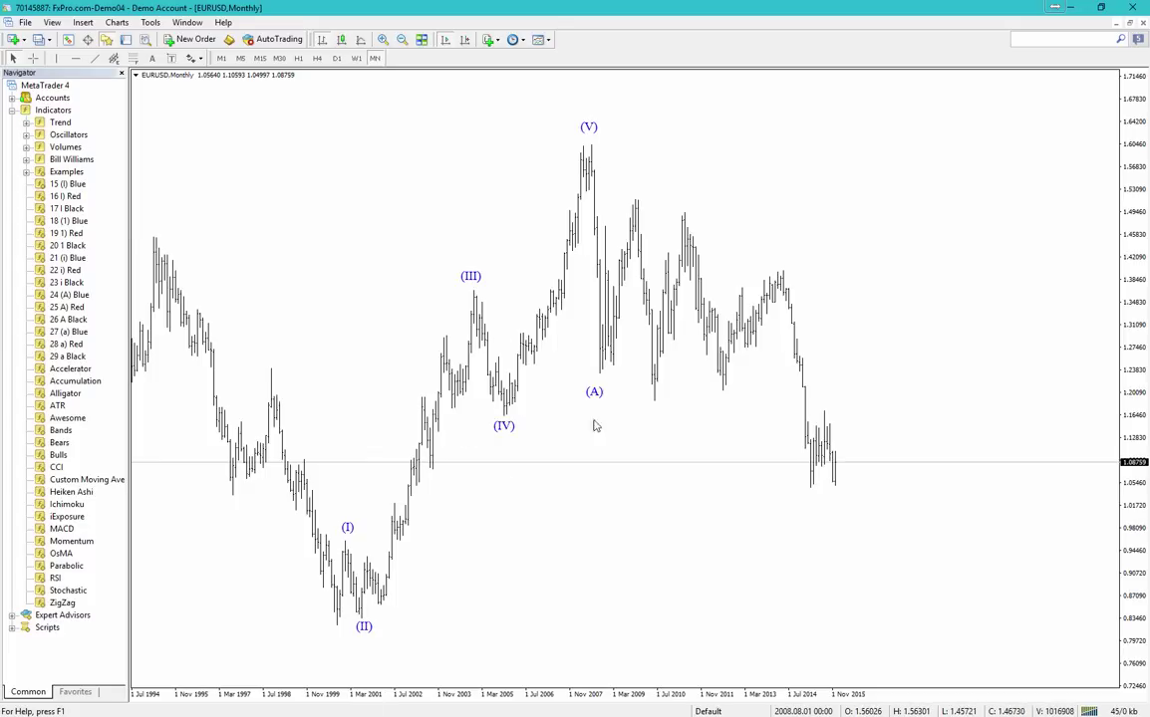
pyautogui.click(786, 246)
pyautogui.click(847, 523)
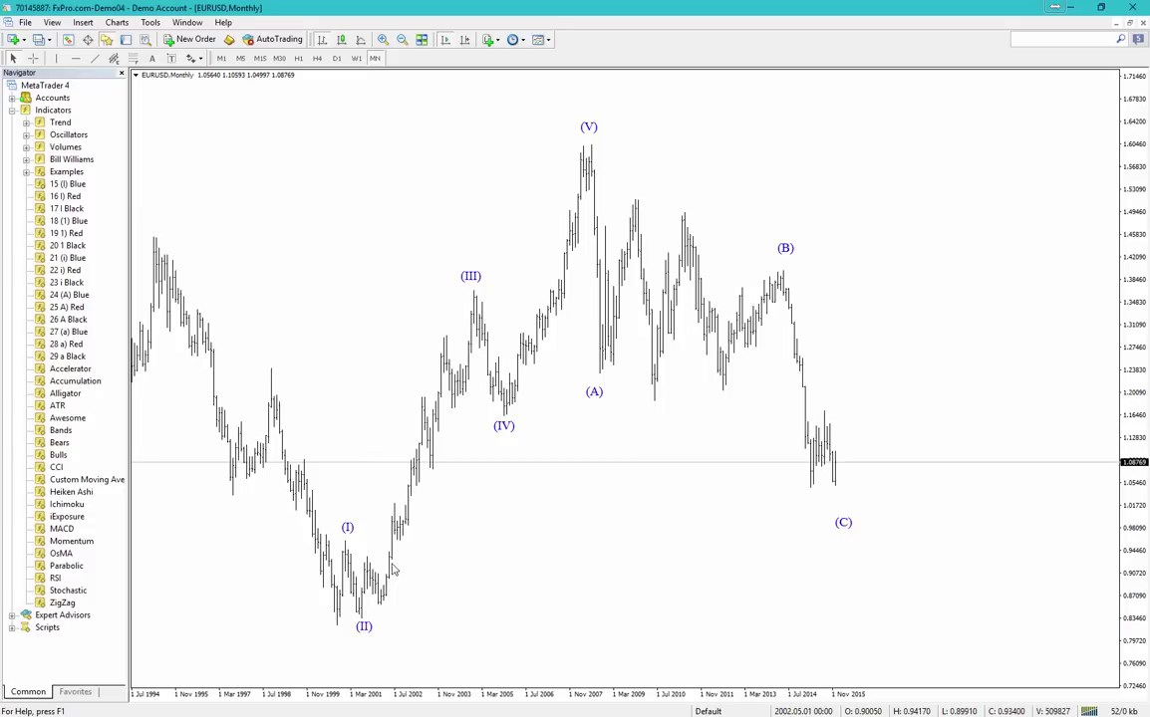
pyautogui.click(78, 196)
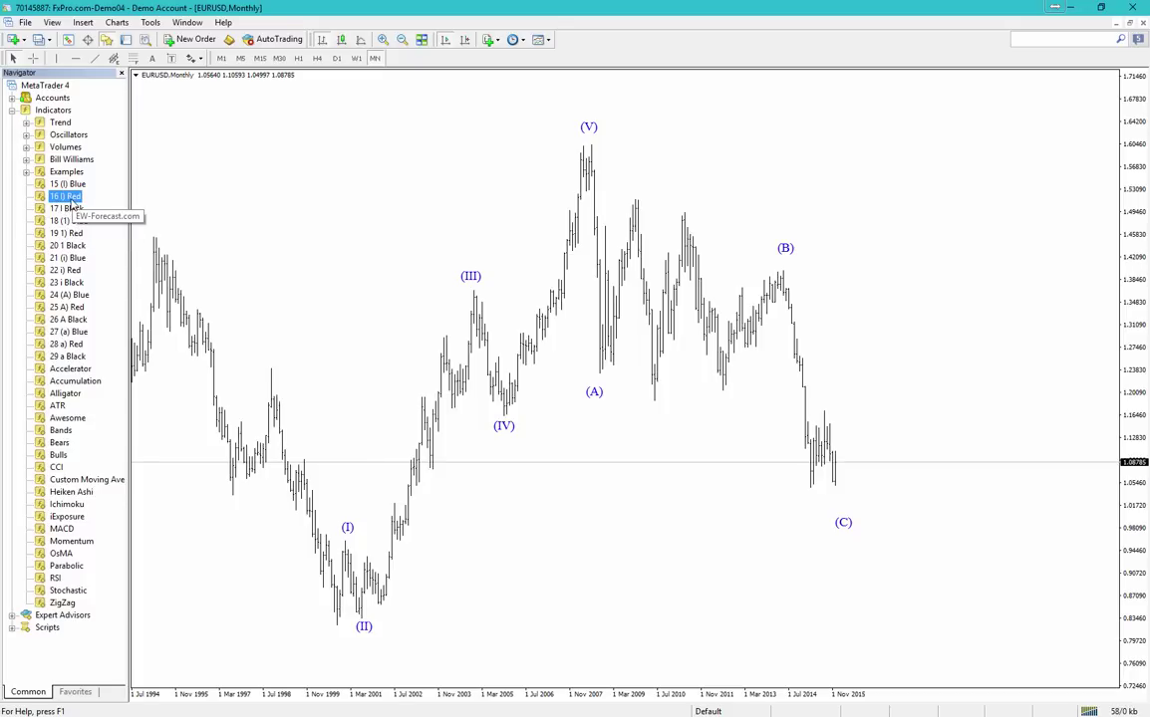
# Step: Attach 16 I) Red and drag its labels II)–V) onto the subwaves below the (III) peak
pyautogui.moveTo(69, 198); pyautogui.dragTo(219, 239)
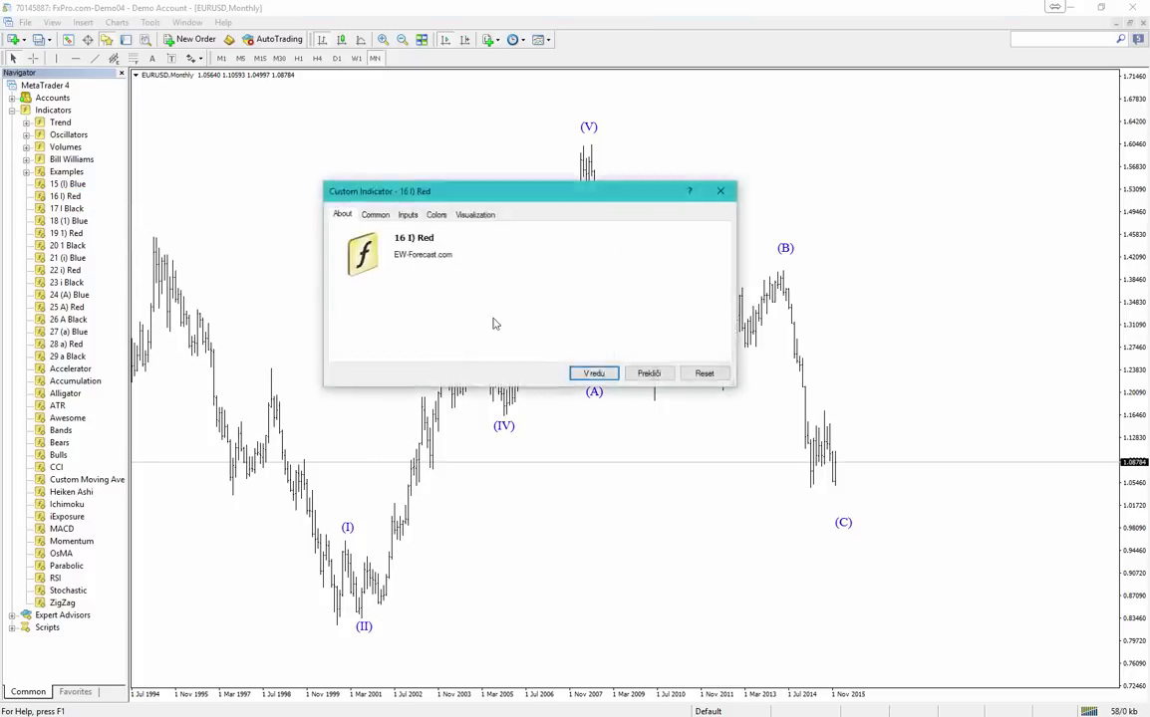
pyautogui.click(608, 376)
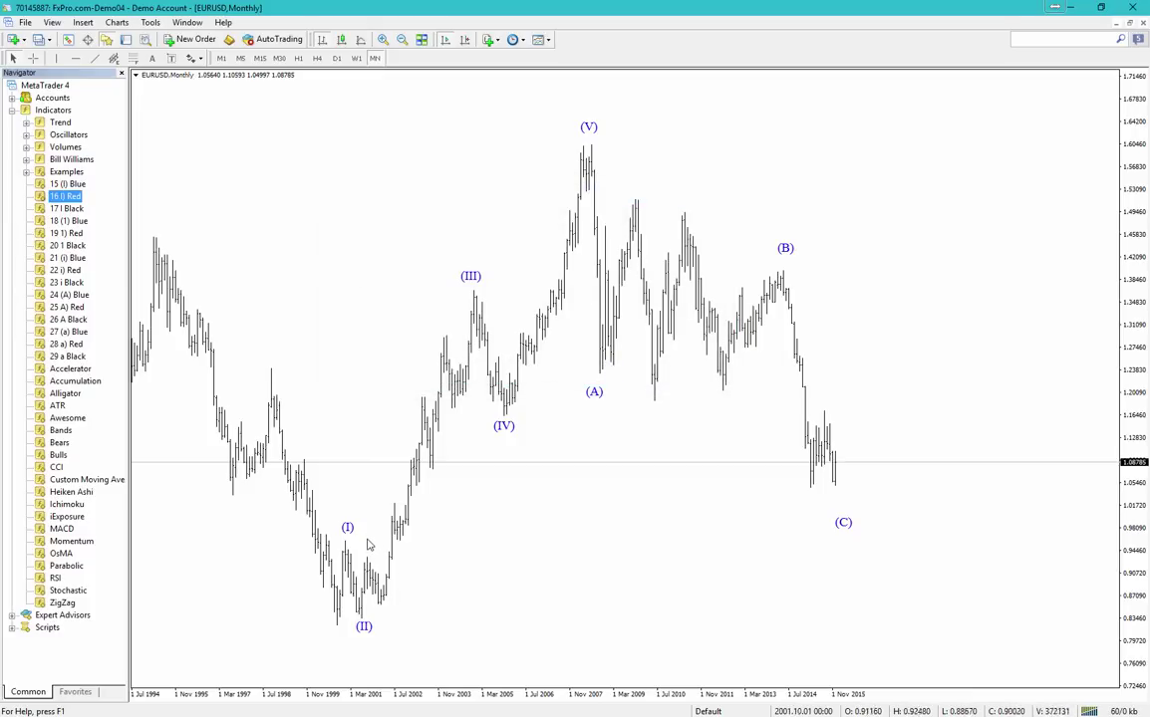
pyautogui.moveTo(363, 543); pyautogui.dragTo(386, 609)
pyautogui.moveTo(364, 543); pyautogui.dragTo(445, 327)
pyautogui.moveTo(450, 410); pyautogui.dragTo(454, 419)
pyautogui.moveTo(445, 327); pyautogui.dragTo(473, 281)
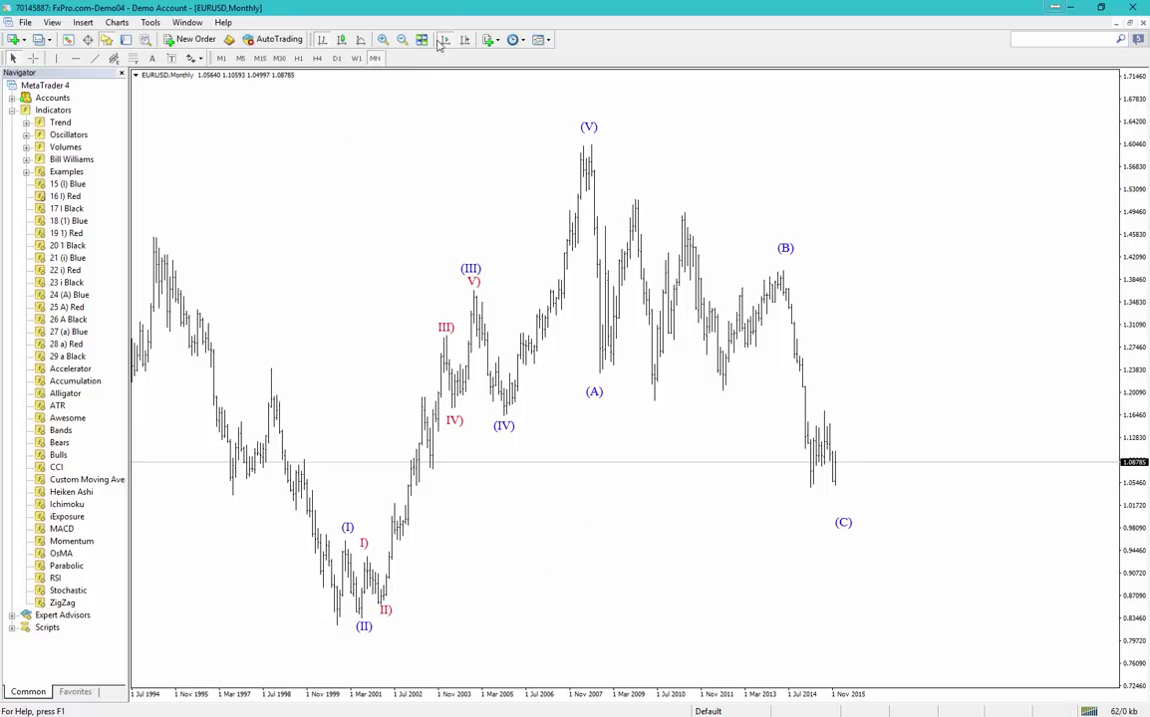
# Step: Draw a trendline across the highs toward (B) with Ray turned off
pyautogui.click(94, 58)
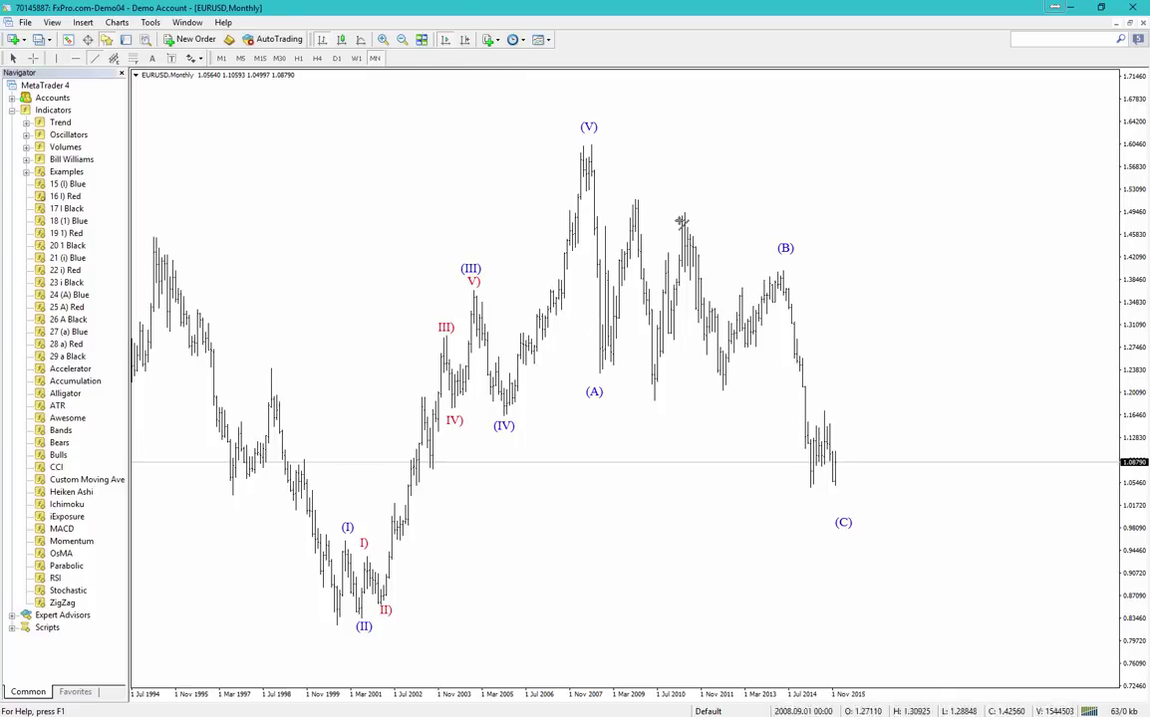
pyautogui.moveTo(633, 191); pyautogui.dragTo(785, 267)
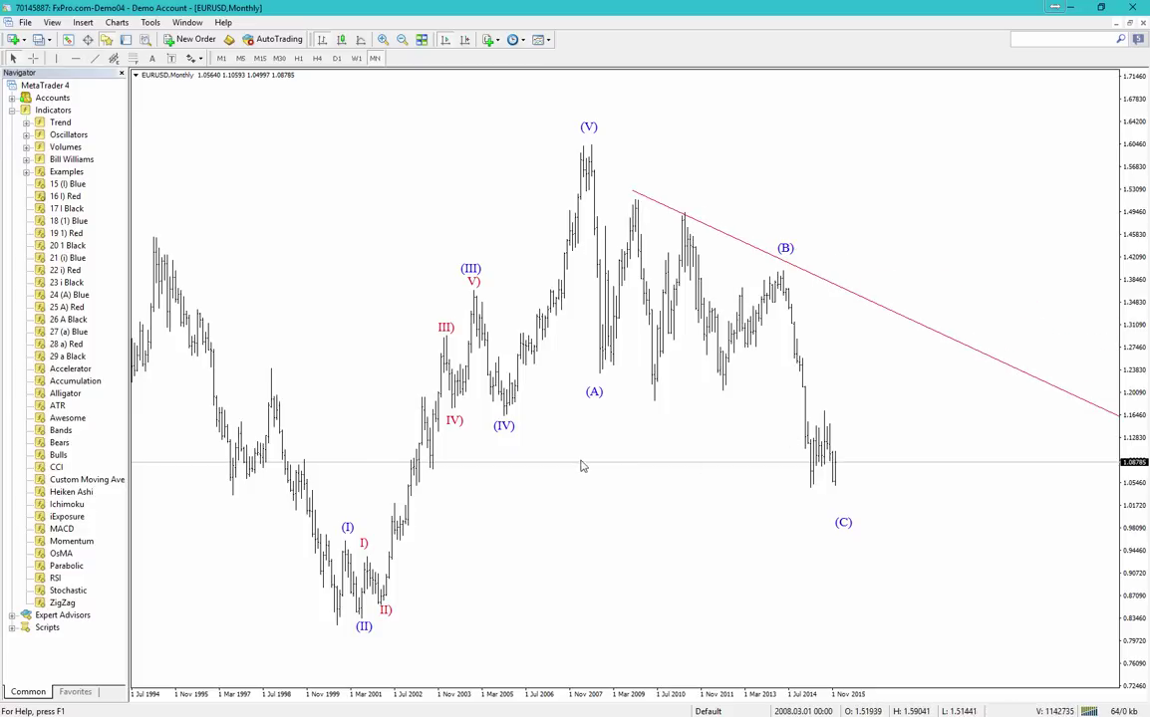
pyautogui.rightClick(719, 249)
pyautogui.click(753, 250)
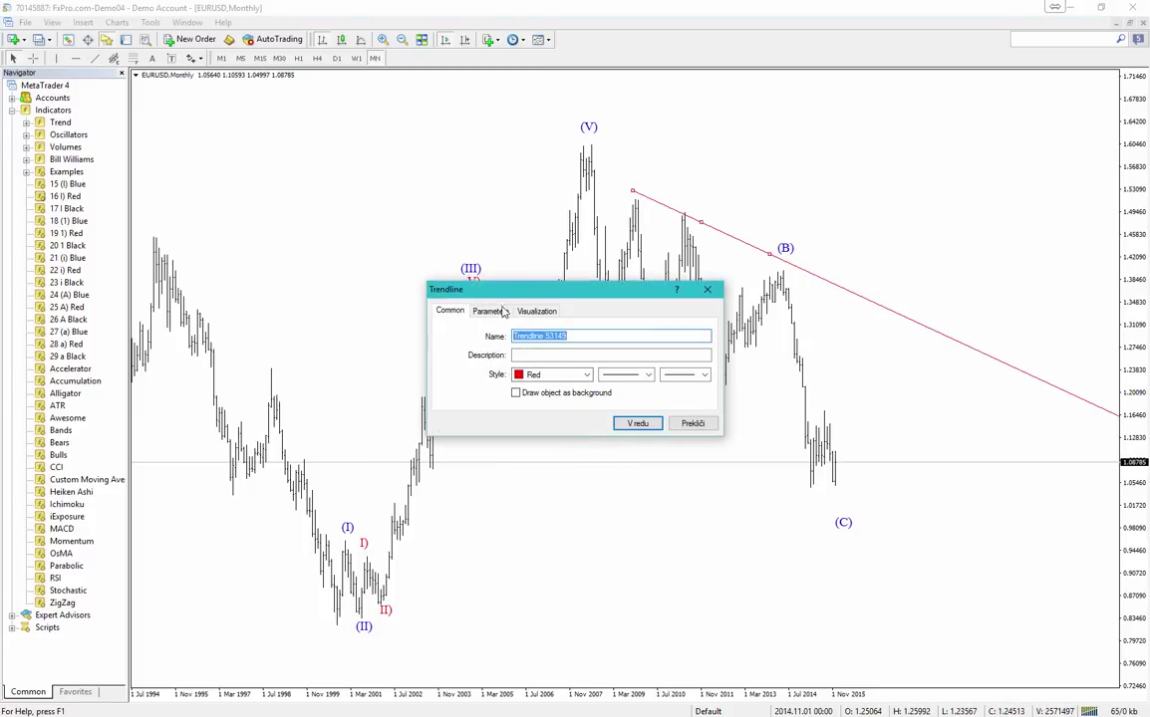
pyautogui.click(490, 310)
pyautogui.click(500, 374)
pyautogui.click(637, 423)
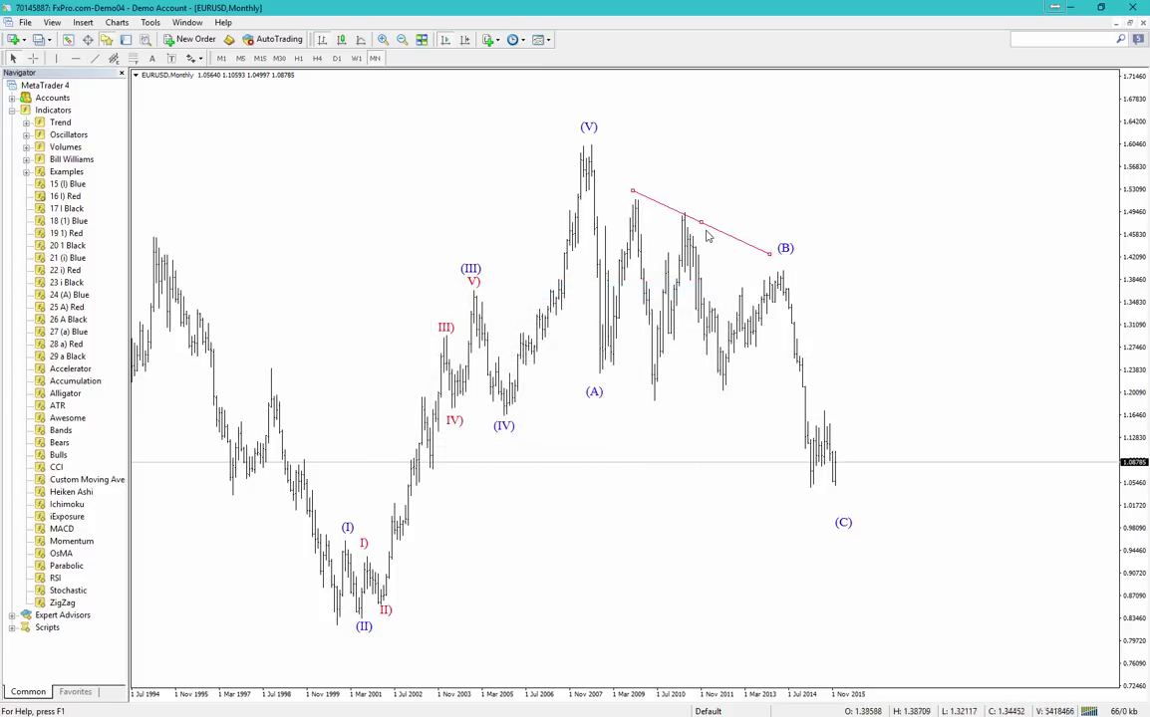
# Step: Draw the lower trendline touching the triangle's lows
pyautogui.moveTo(707, 236); pyautogui.dragTo(777, 370)
pyautogui.moveTo(707, 394); pyautogui.dragTo(701, 402)
pyautogui.click(279, 429)
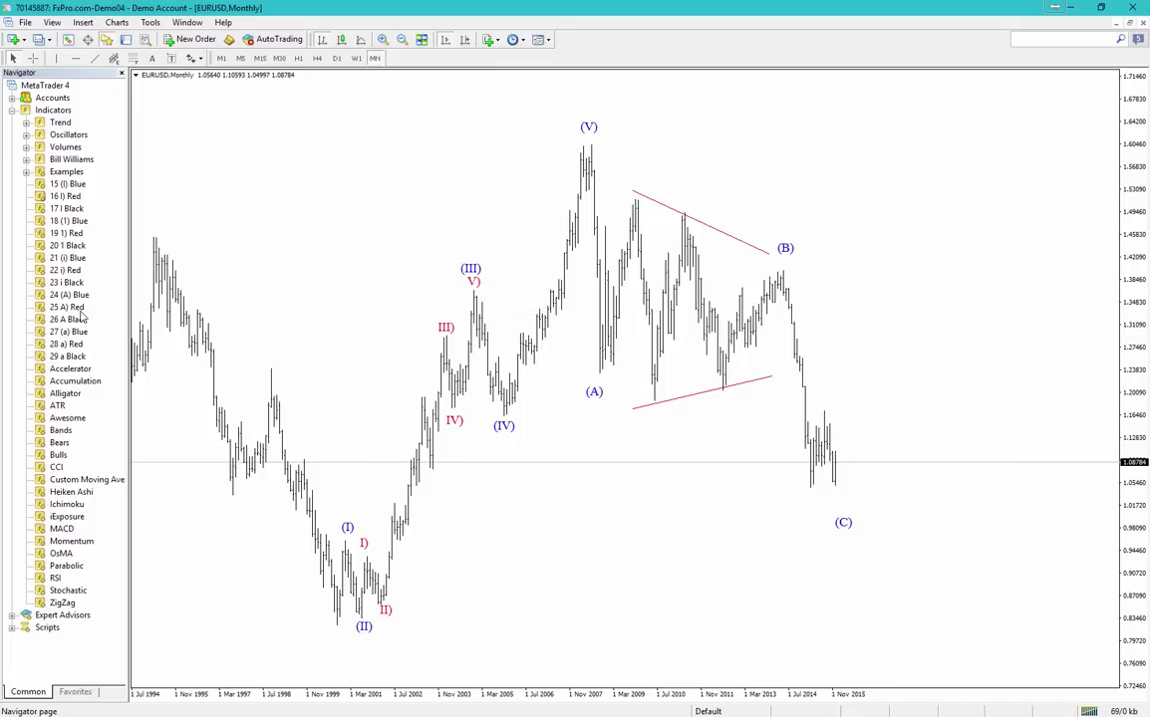
# Step: Attach 25 A) Red with text_list A),B),C),D),E) and num_labels 5
pyautogui.moveTo(67, 307); pyautogui.dragTo(403, 310)
pyautogui.click(375, 214)
pyautogui.click(408, 214)
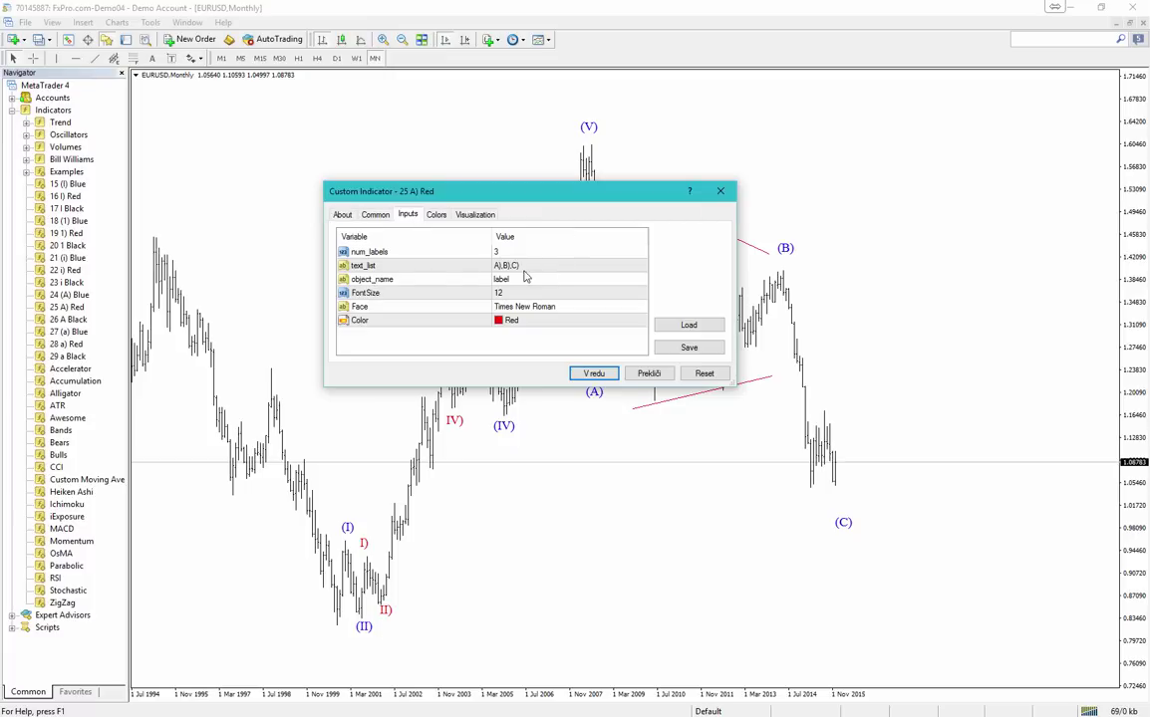
pyautogui.click(504, 267)
pyautogui.click(536, 267)
pyautogui.write('),E)')
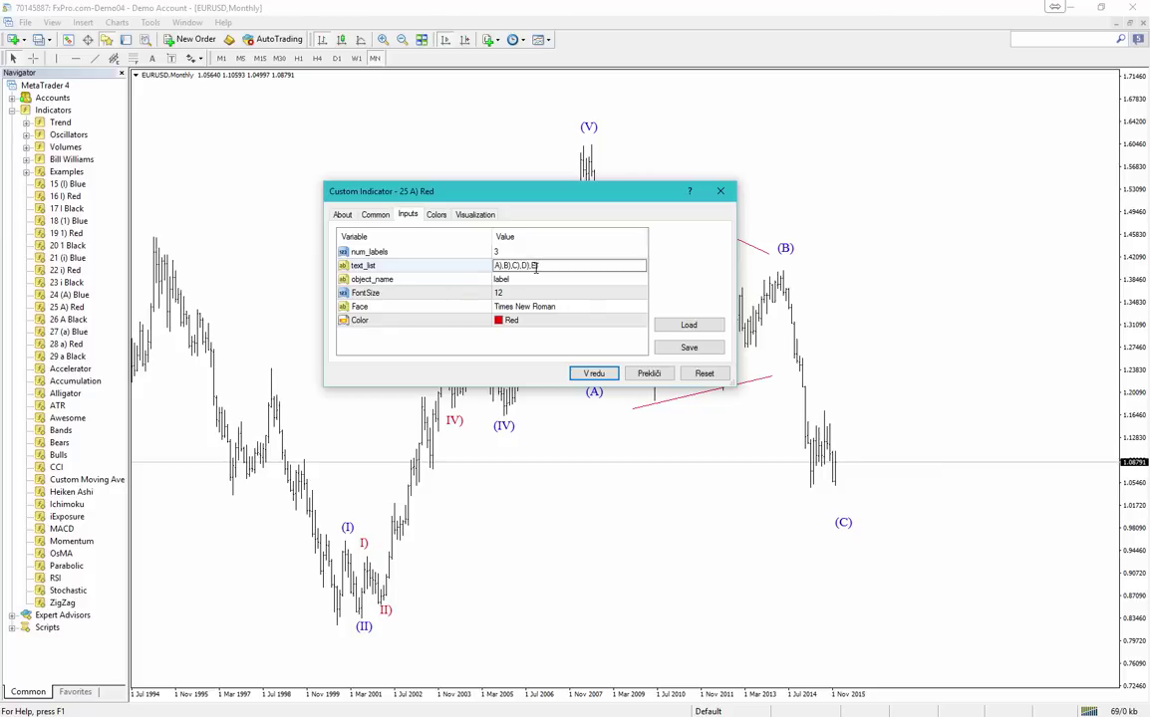
pyautogui.click(535, 251)
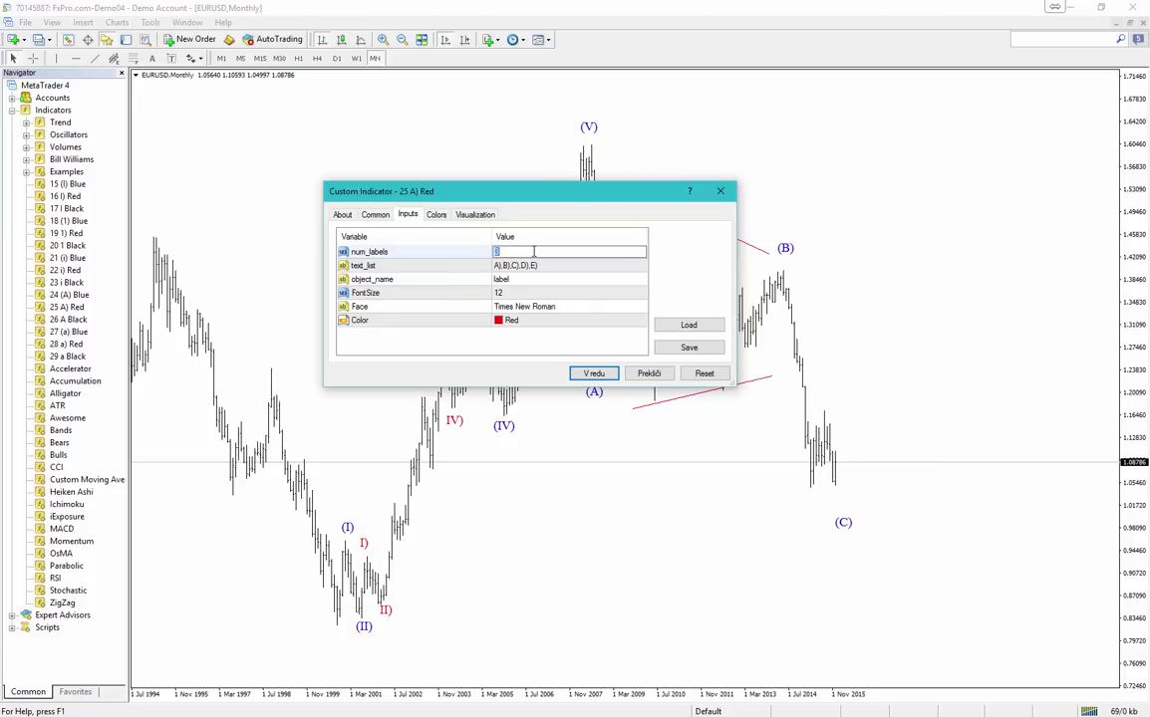
pyautogui.write('5')
pyautogui.click(593, 372)
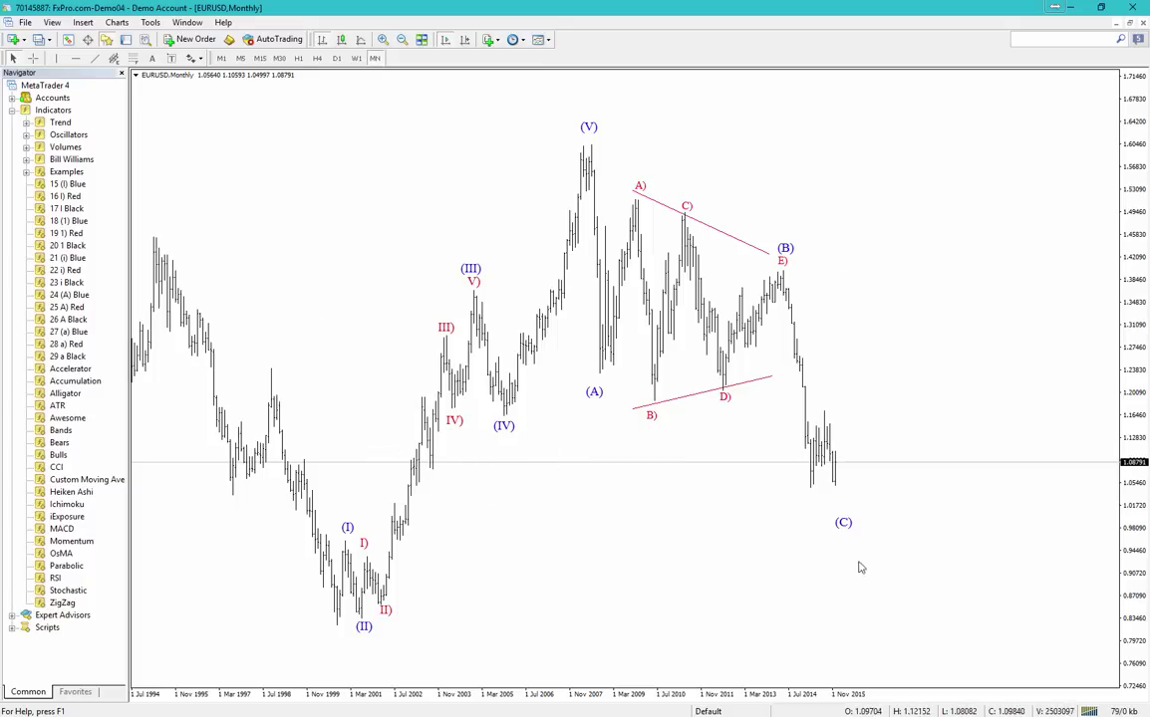
pyautogui.doubleClick(843, 523)
pyautogui.moveTo(843, 523); pyautogui.dragTo(903, 448)
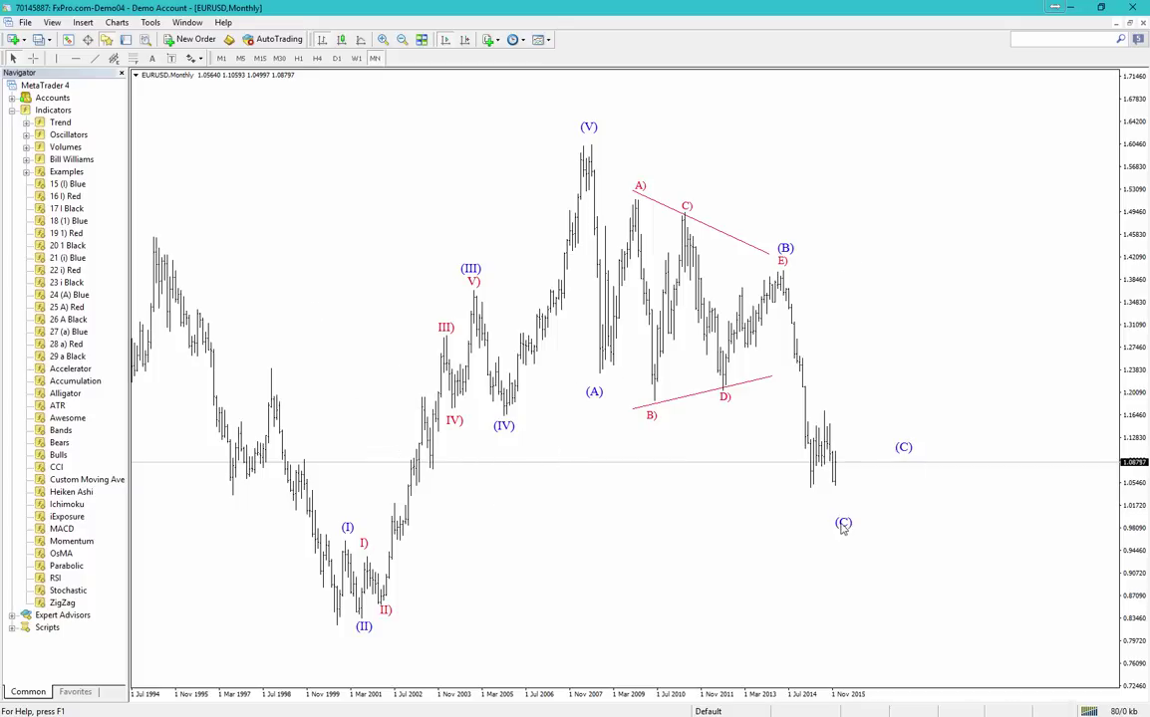
pyautogui.moveTo(843, 529); pyautogui.dragTo(870, 448)
pyautogui.press('BackSpace')
pyautogui.press('BackSpace')
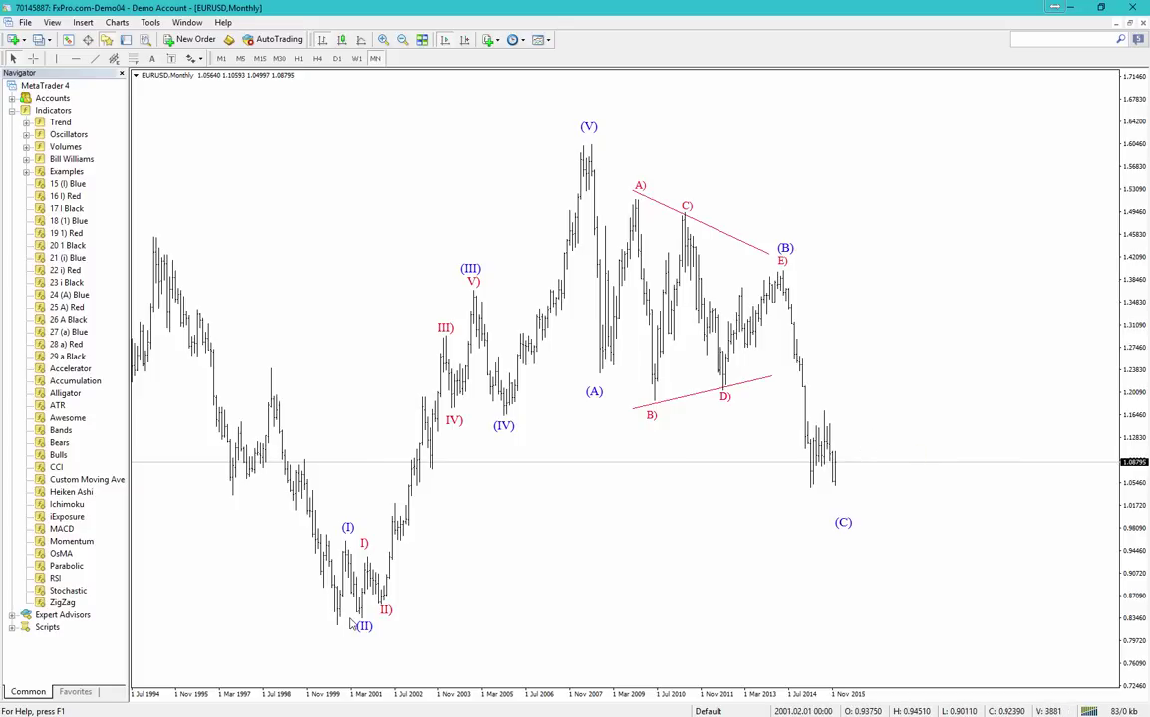